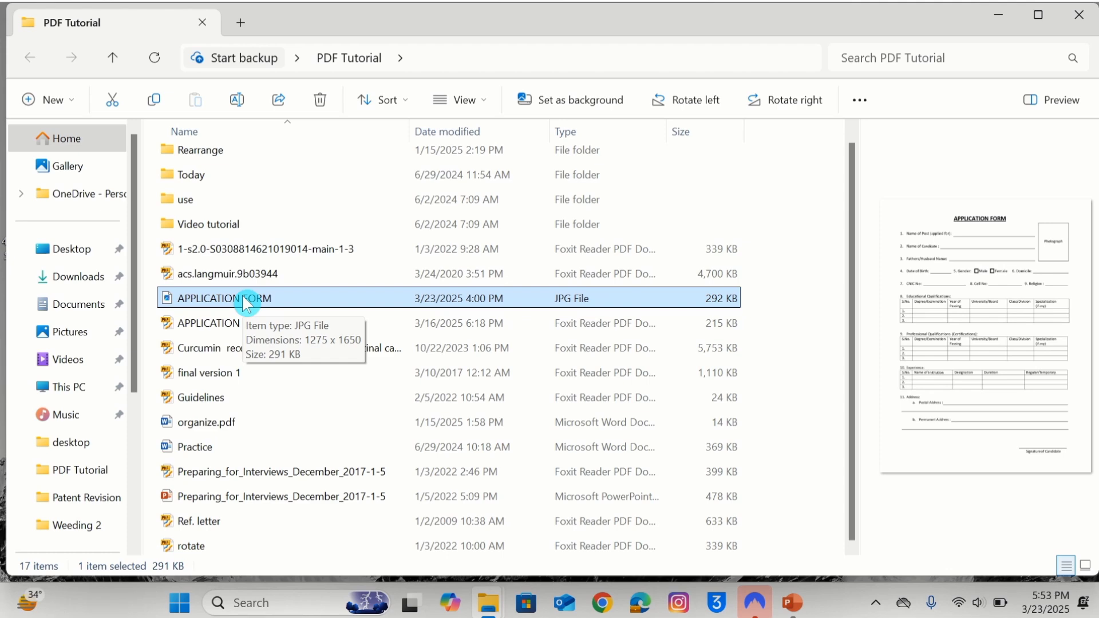
Preview the APPLICATION FORM image, then launch Word with a new blank document.
{"action": "double_click", "coordinate": [239, 303]}
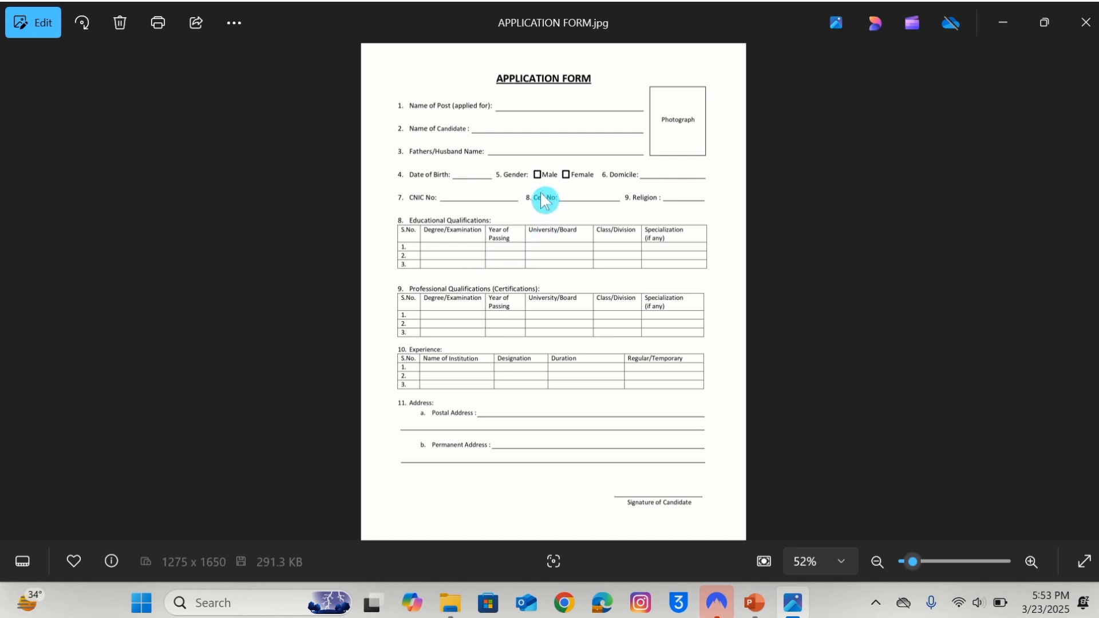
{"action": "left_click", "coordinate": [1085, 22]}
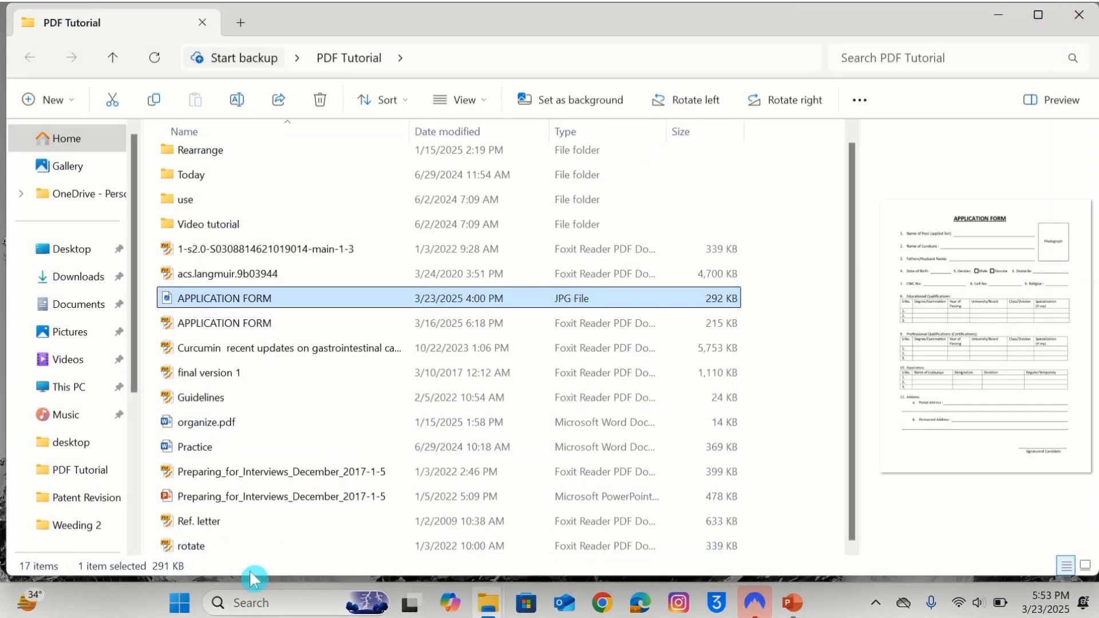
{"action": "left_click", "coordinate": [253, 602]}
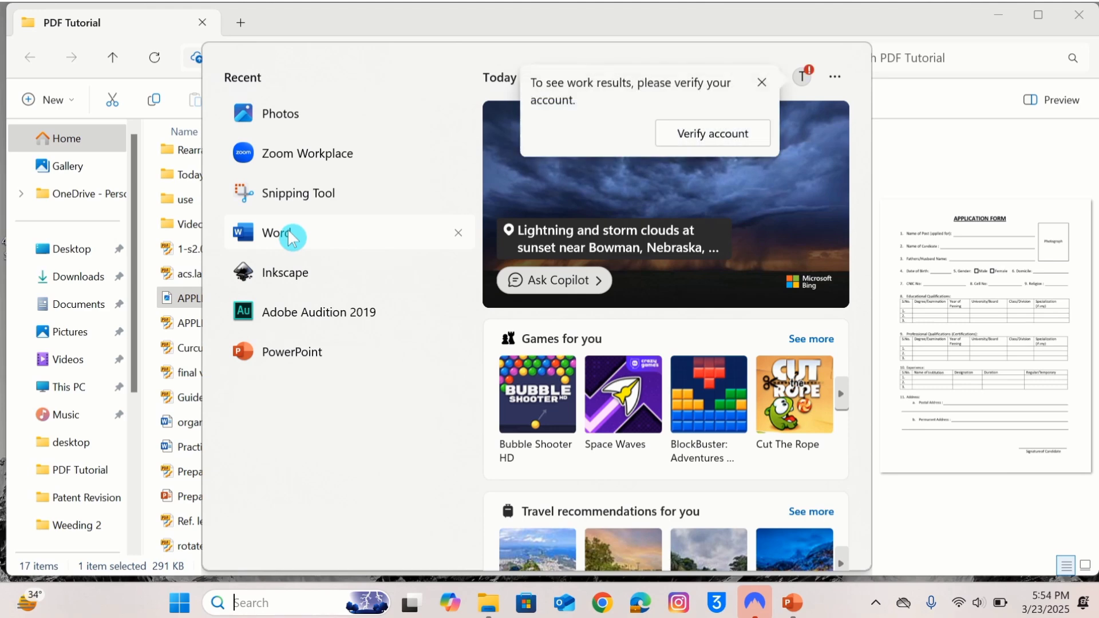
{"action": "left_click", "coordinate": [293, 236]}
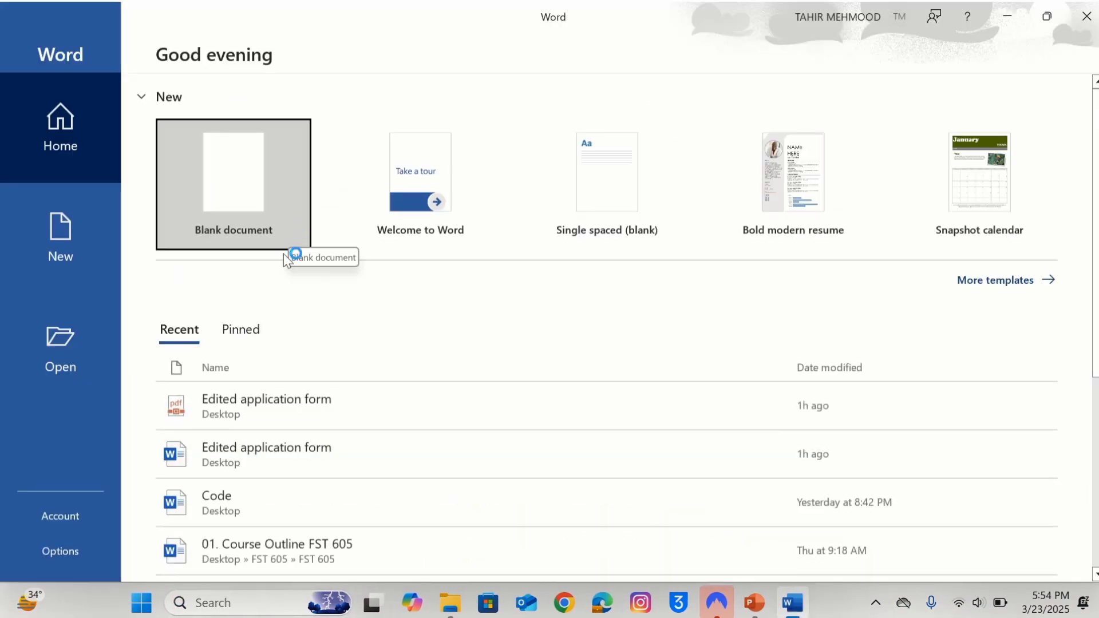
{"action": "left_click", "coordinate": [231, 175]}
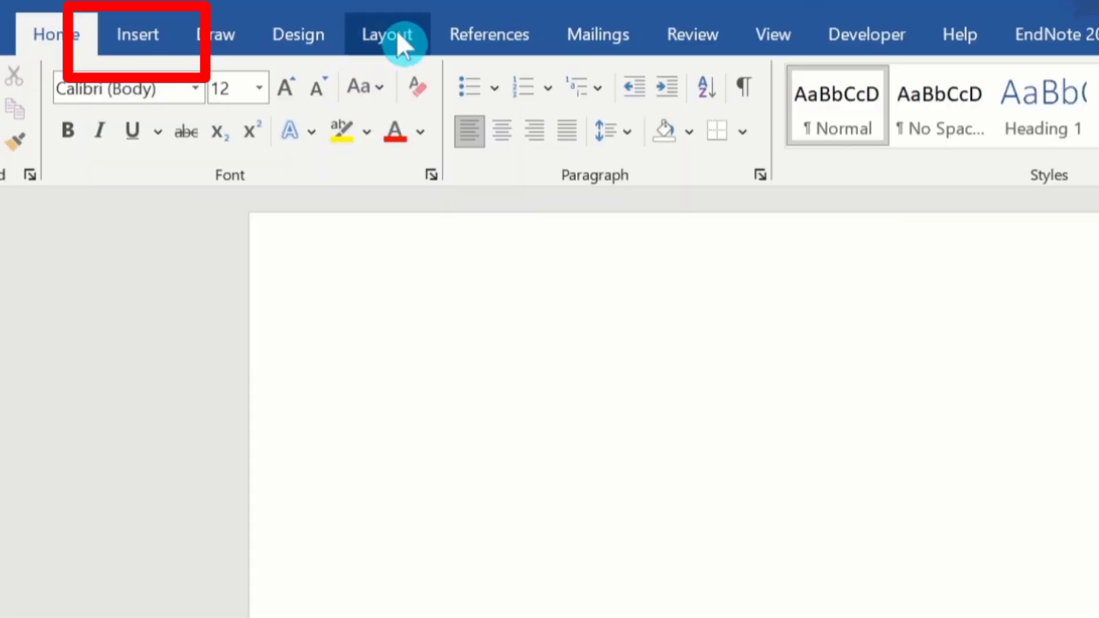
{"action": "left_click", "coordinate": [151, 32]}
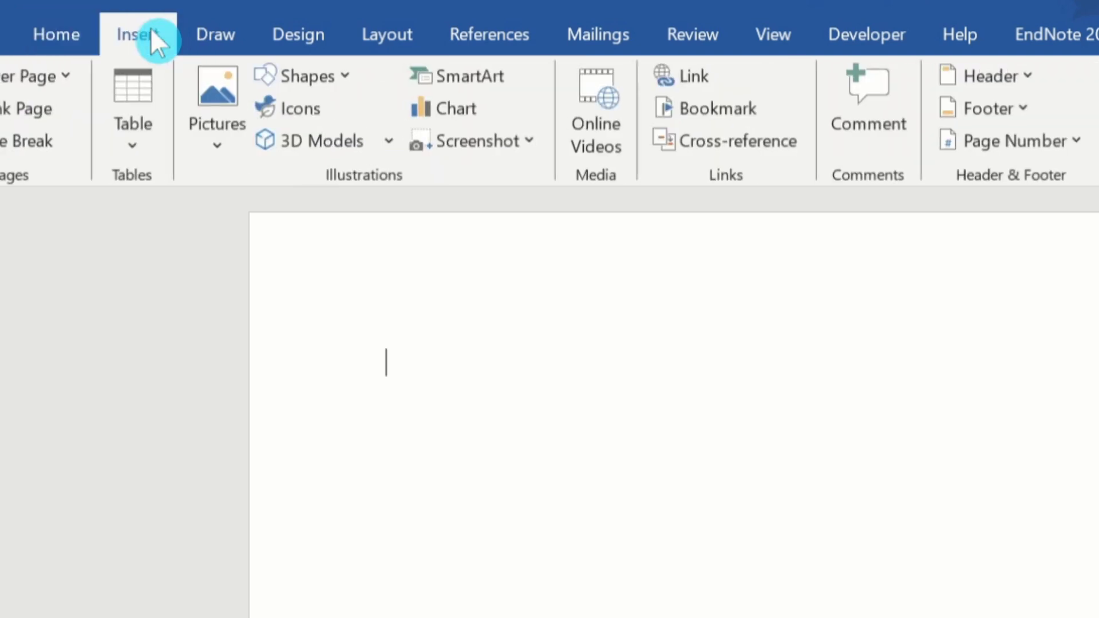
Insert the APPLICATION FORM picture from Desktop > PDF Tutorial onto the blank page.
{"action": "left_click", "coordinate": [216, 146]}
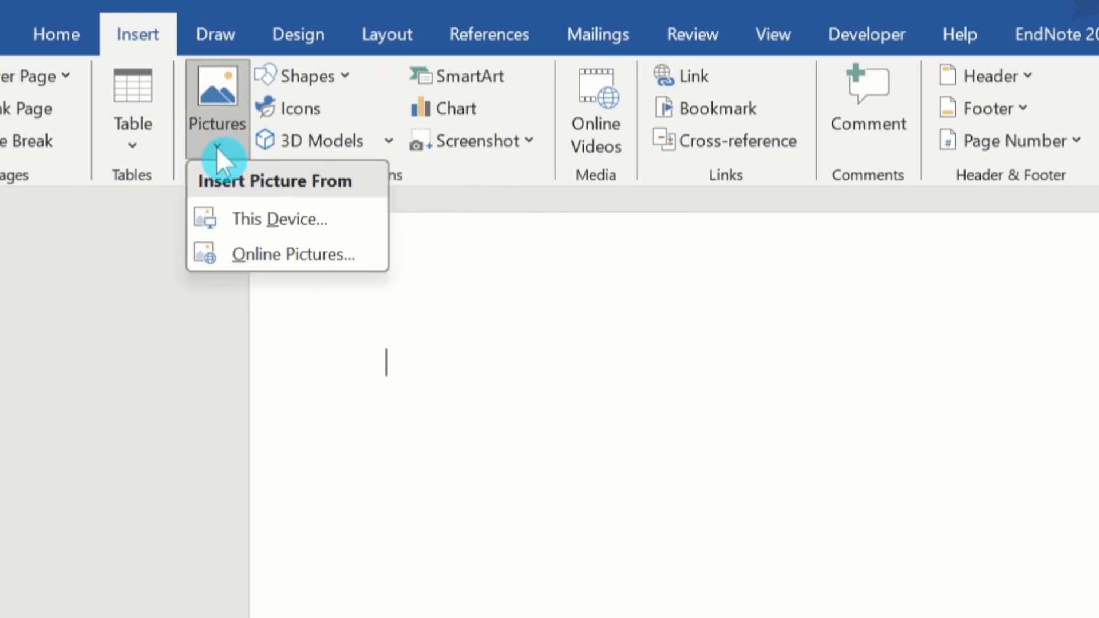
{"action": "left_click", "coordinate": [247, 217]}
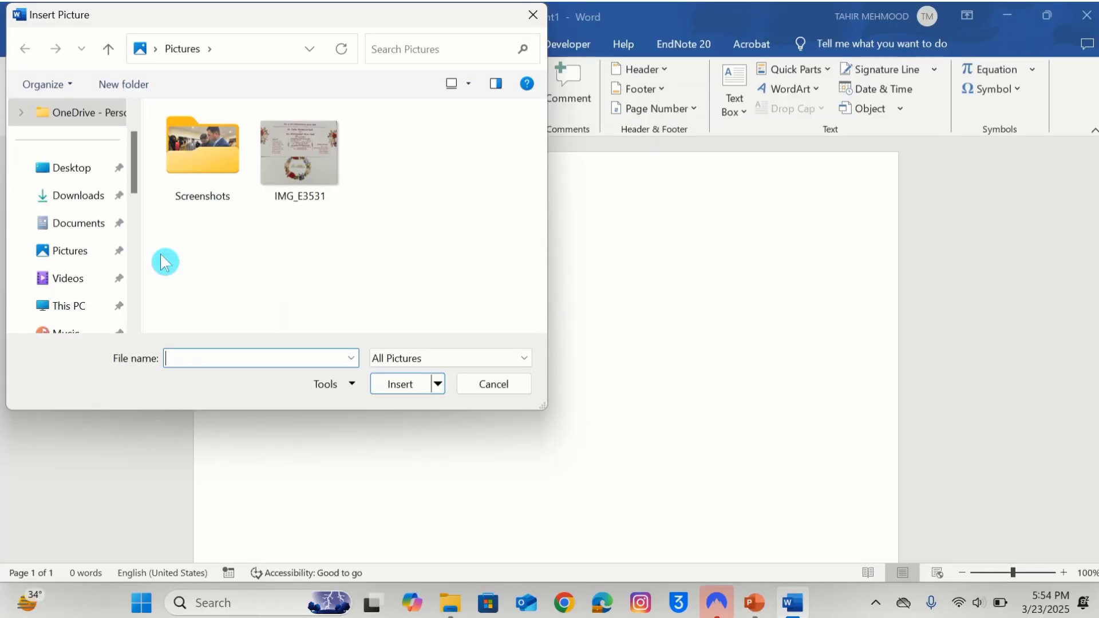
{"action": "left_click", "coordinate": [79, 168]}
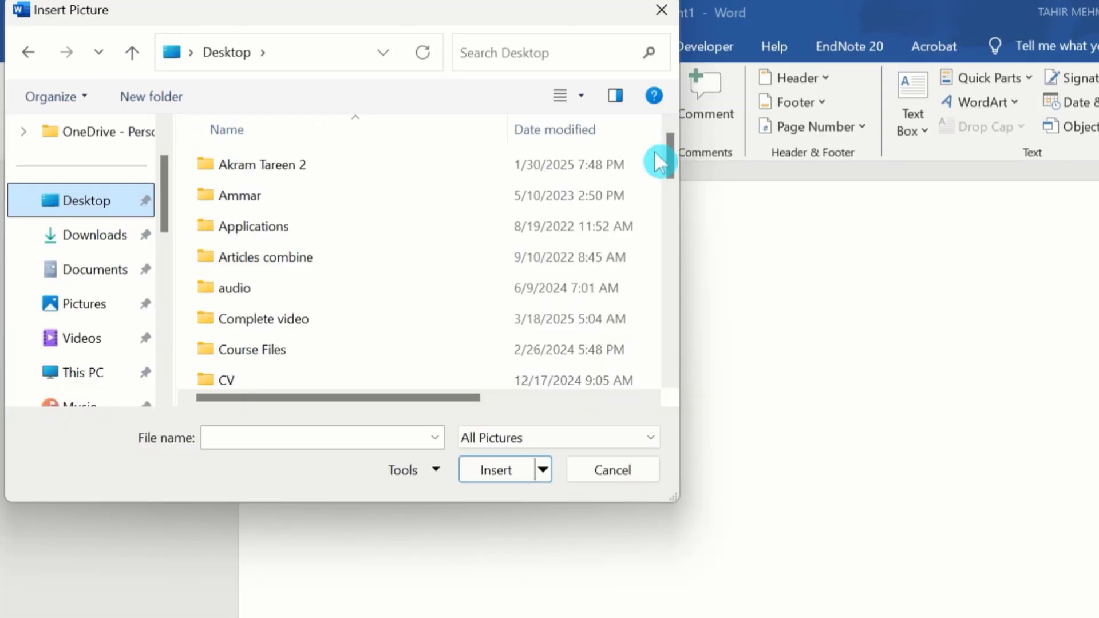
{"action": "left_click_drag", "start_coordinate": [669, 157], "coordinate": [669, 255]}
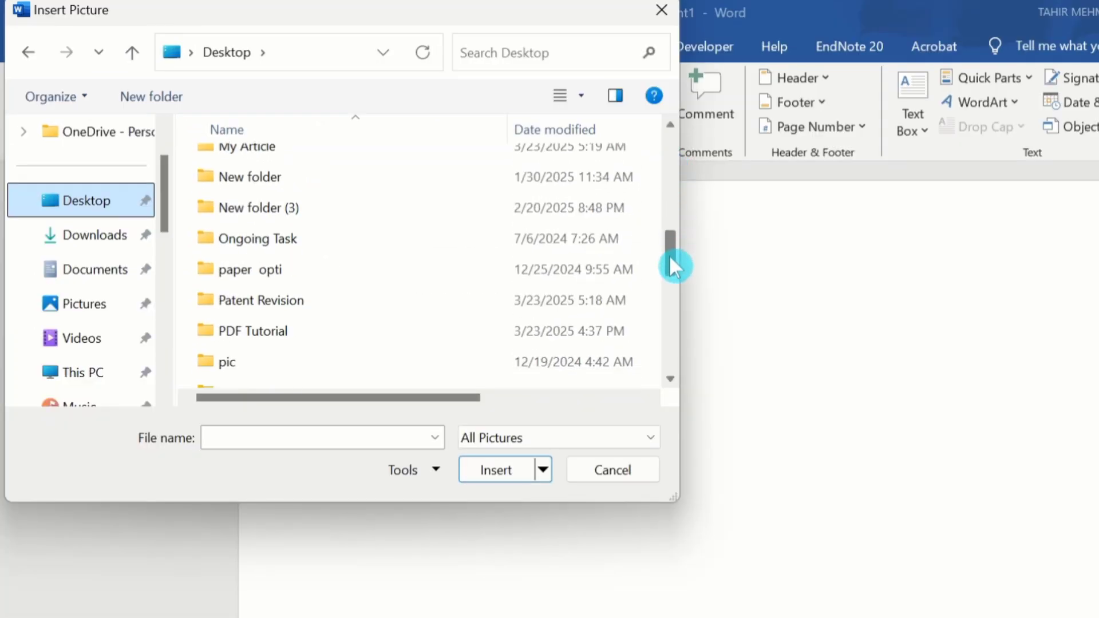
{"action": "double_click", "coordinate": [283, 335]}
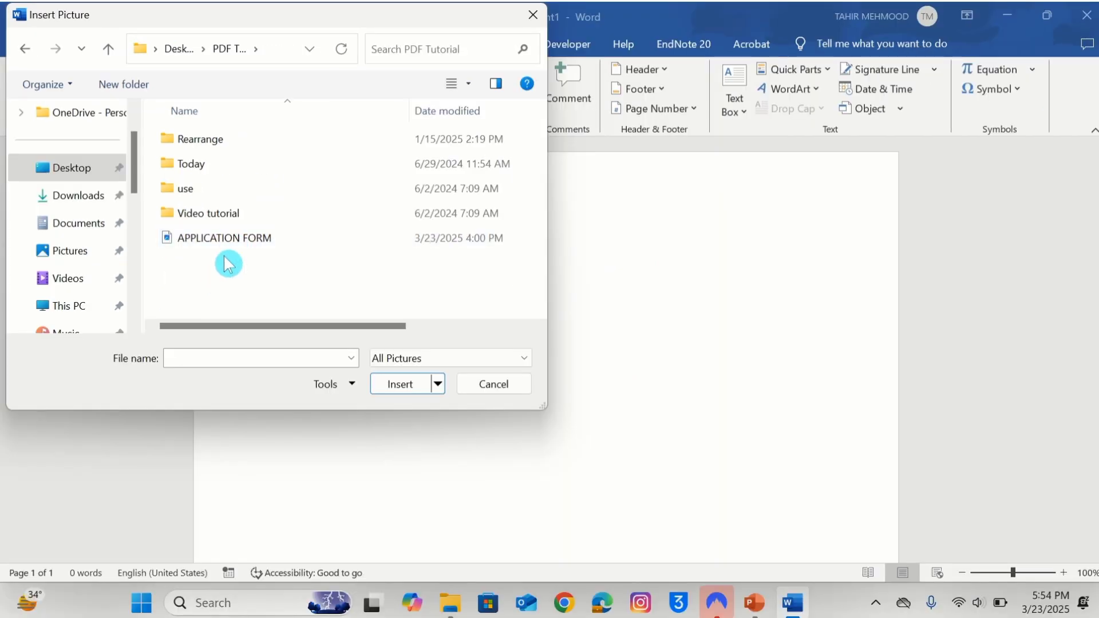
{"action": "left_click", "coordinate": [273, 290]}
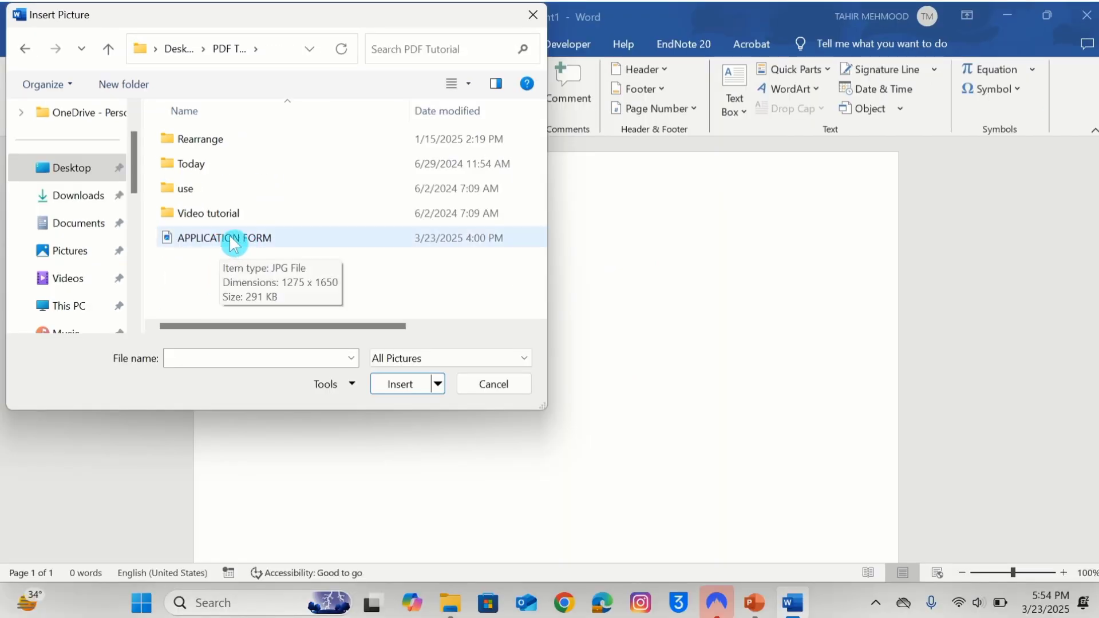
{"action": "left_click", "coordinate": [224, 244]}
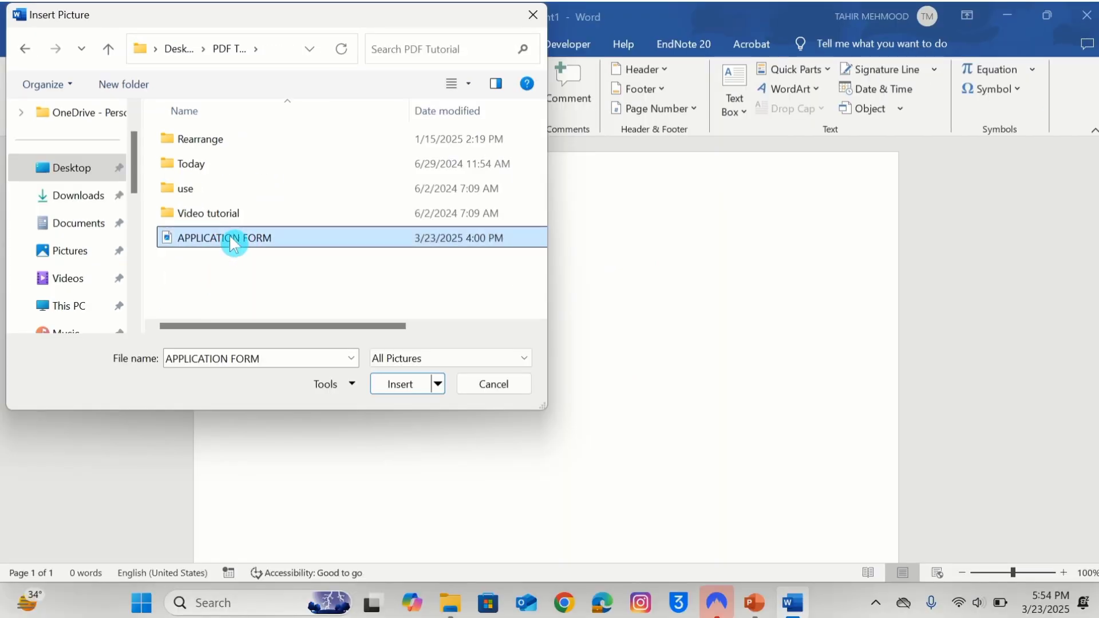
{"action": "left_click", "coordinate": [400, 384]}
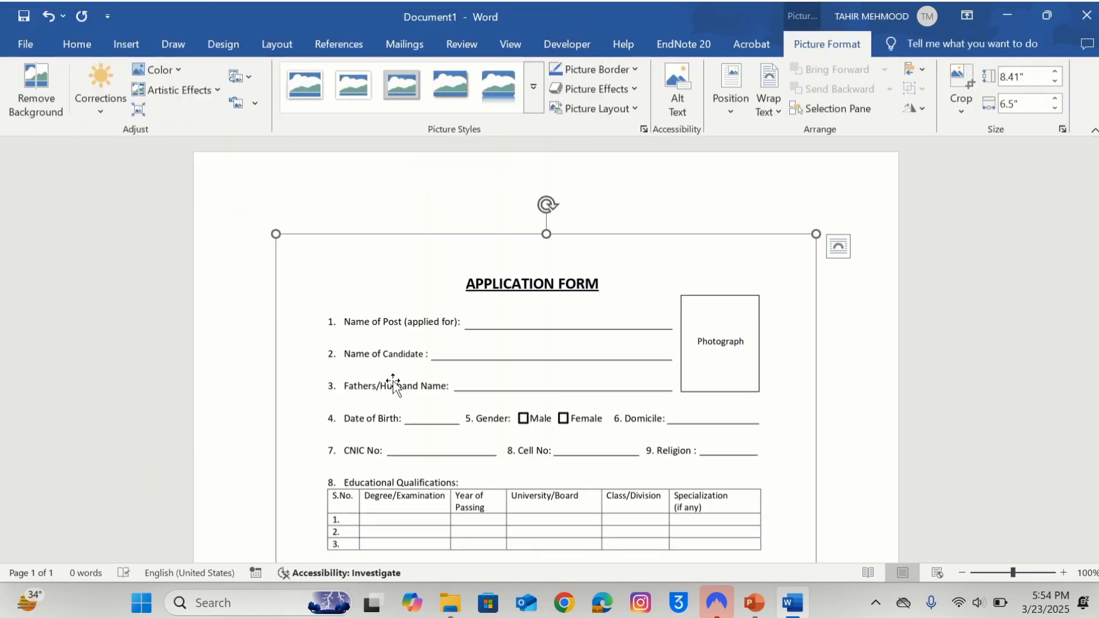
Stretch the form picture's top and right edges to make it 8.51" tall by 6.54" wide.
{"action": "left_click", "coordinate": [467, 205]}
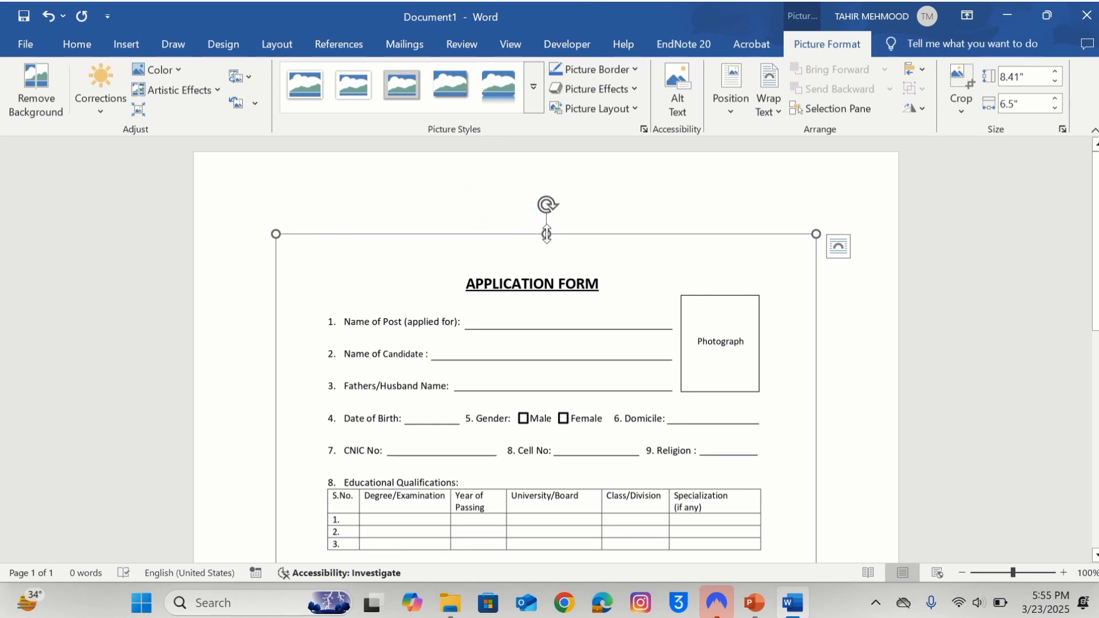
{"action": "left_click_drag", "start_coordinate": [546, 233], "coordinate": [545, 228]}
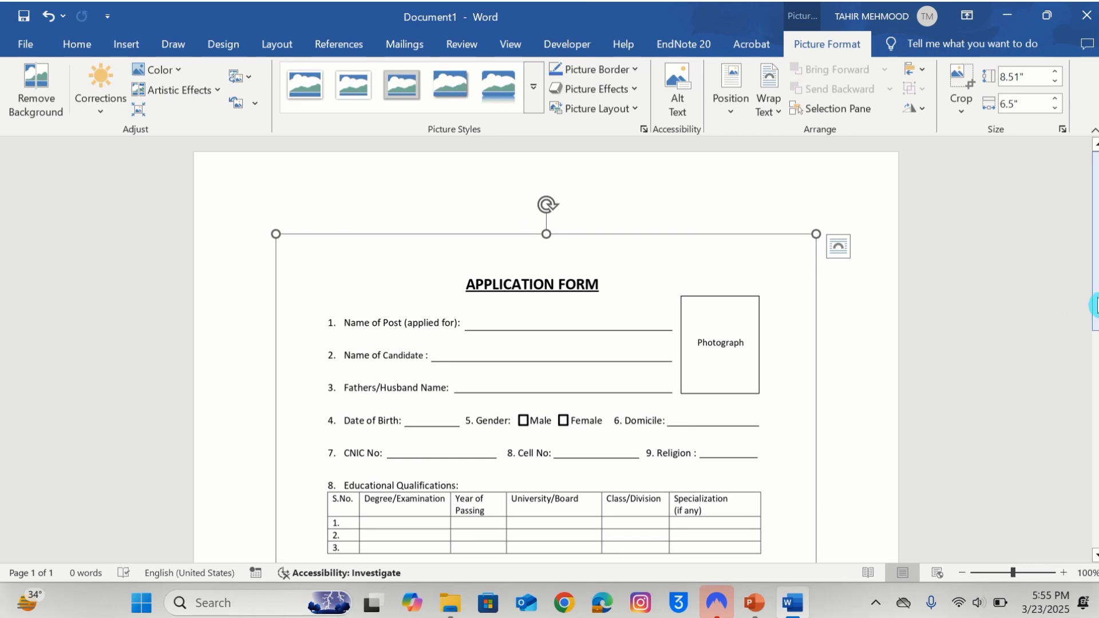
{"action": "left_click_drag", "start_coordinate": [1091, 298], "coordinate": [1093, 386]}
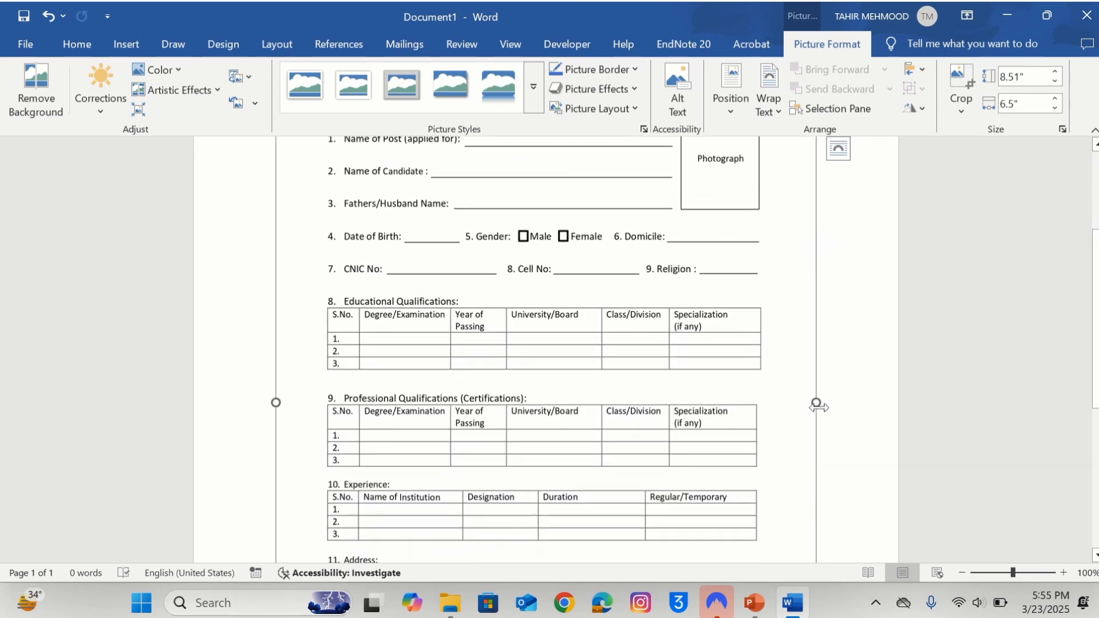
{"action": "left_click_drag", "start_coordinate": [816, 404], "coordinate": [819, 404]}
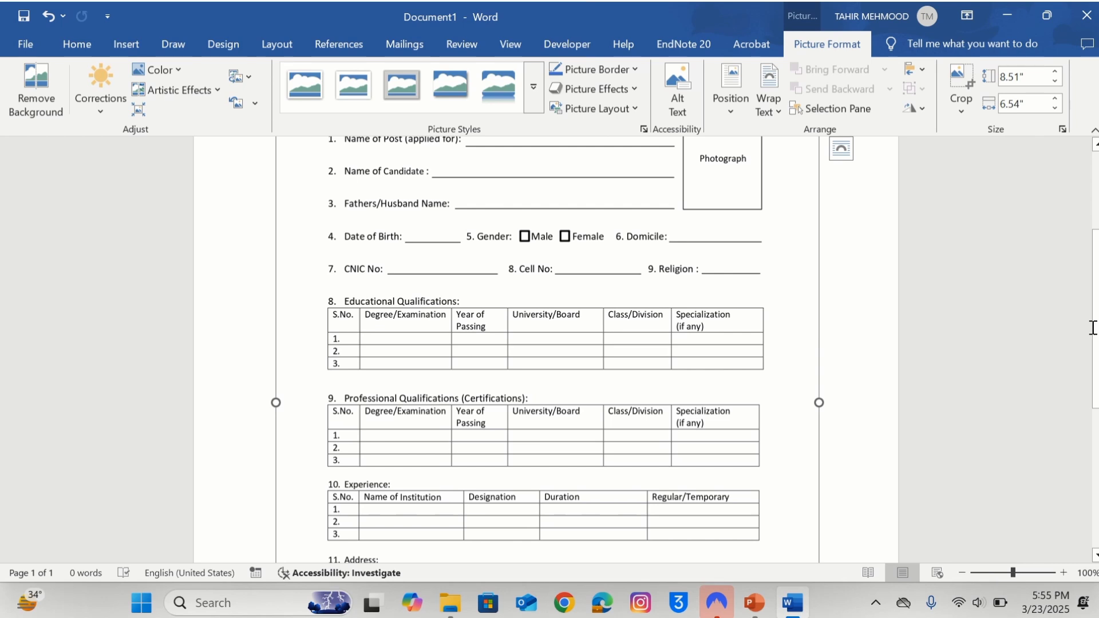
{"action": "left_click_drag", "start_coordinate": [1093, 328], "coordinate": [1094, 264]}
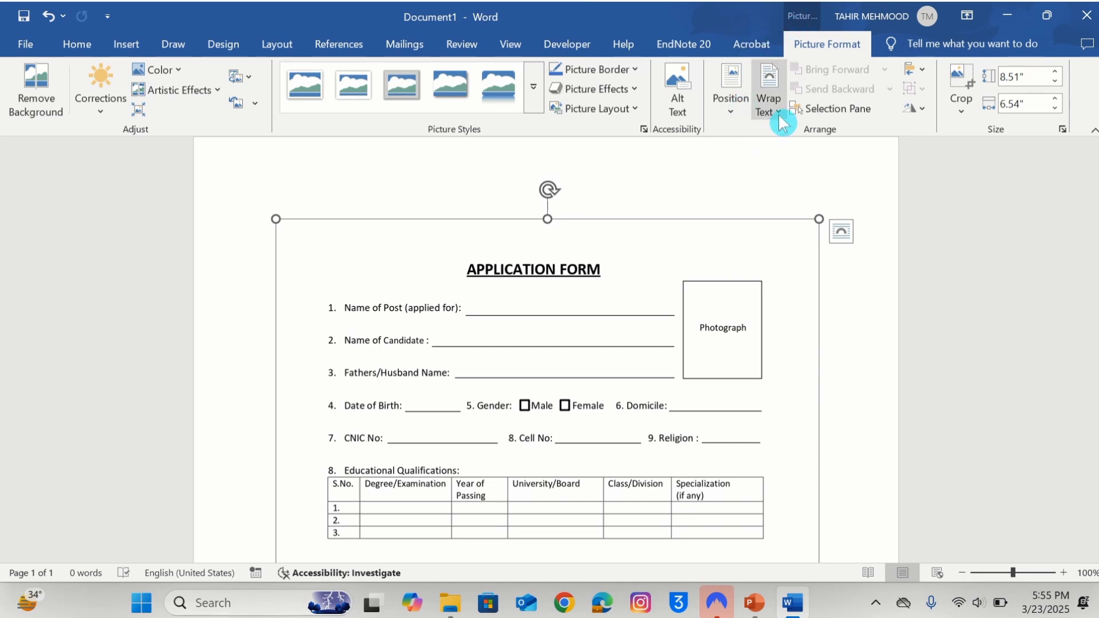
Set the form picture to In Front of Text wrapping and nudge it slightly up and right.
{"action": "left_click", "coordinate": [780, 114]}
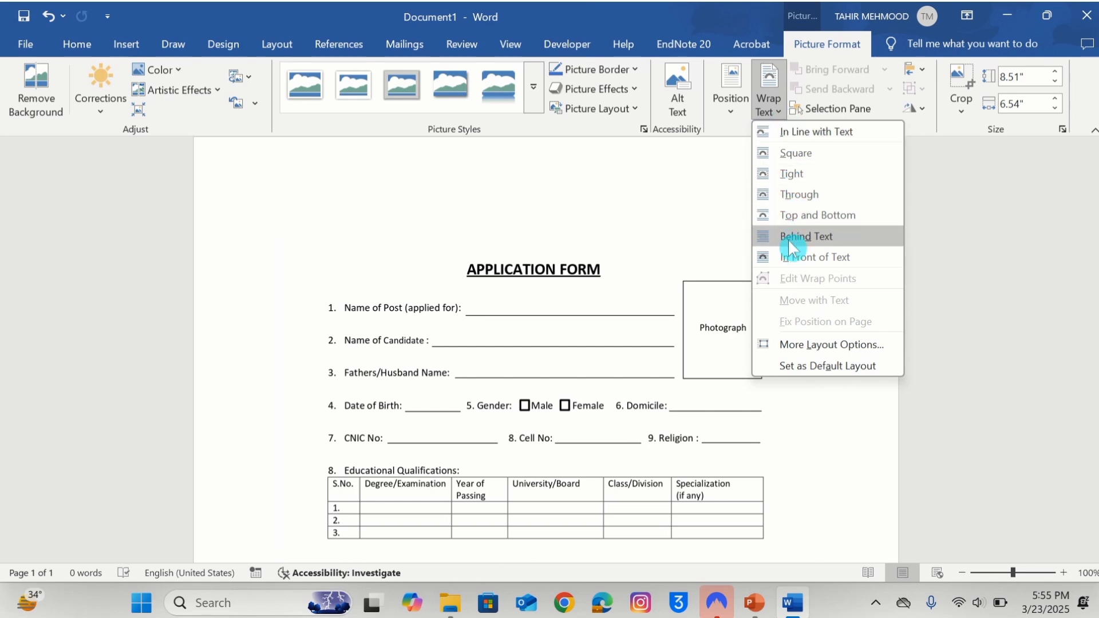
{"action": "left_click", "coordinate": [807, 261]}
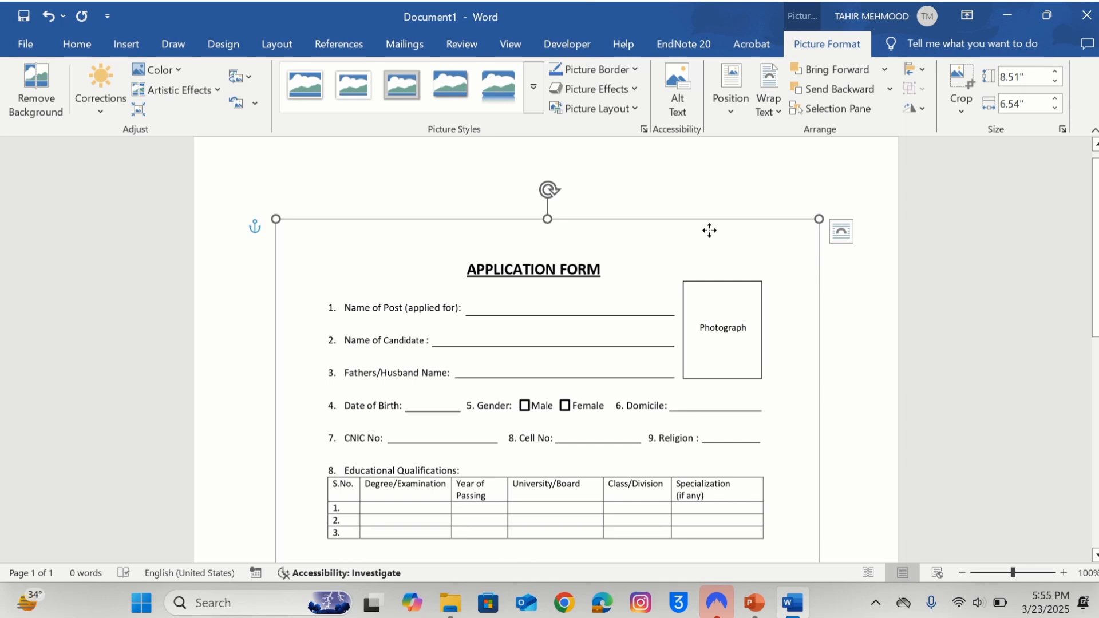
{"action": "mouse_move", "coordinate": [710, 230]}
{"action": "left_mouse_down"}
{"action": "mouse_move", "coordinate": [708, 216]}
{"action": "mouse_move", "coordinate": [731, 228]}
{"action": "left_mouse_up"}
{"action": "left_click", "coordinate": [873, 273]}
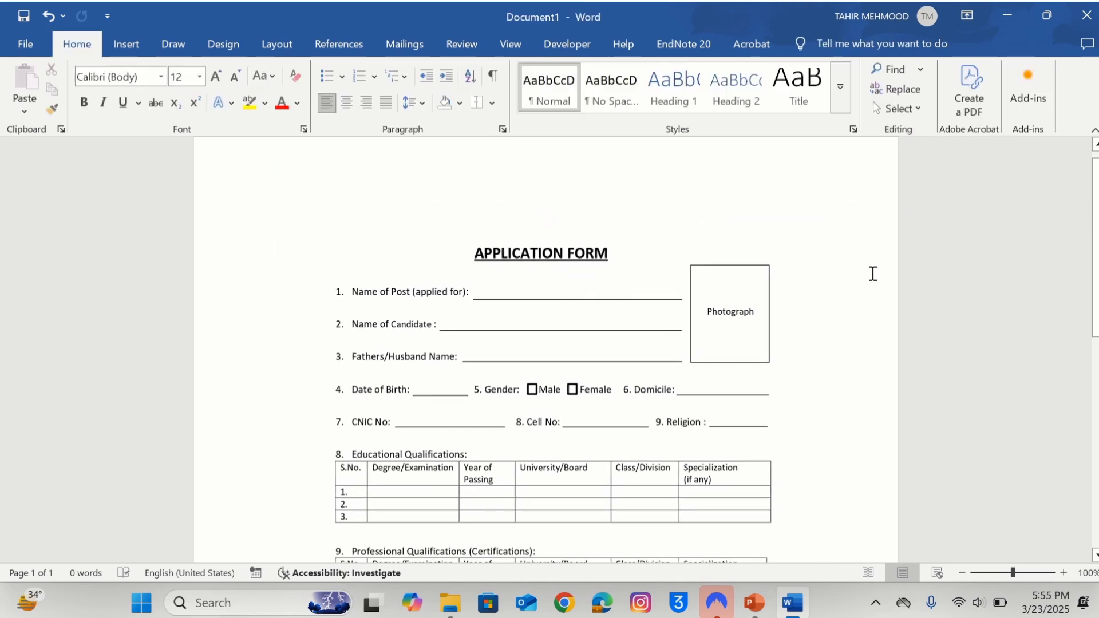
{"action": "left_click", "coordinate": [657, 262]}
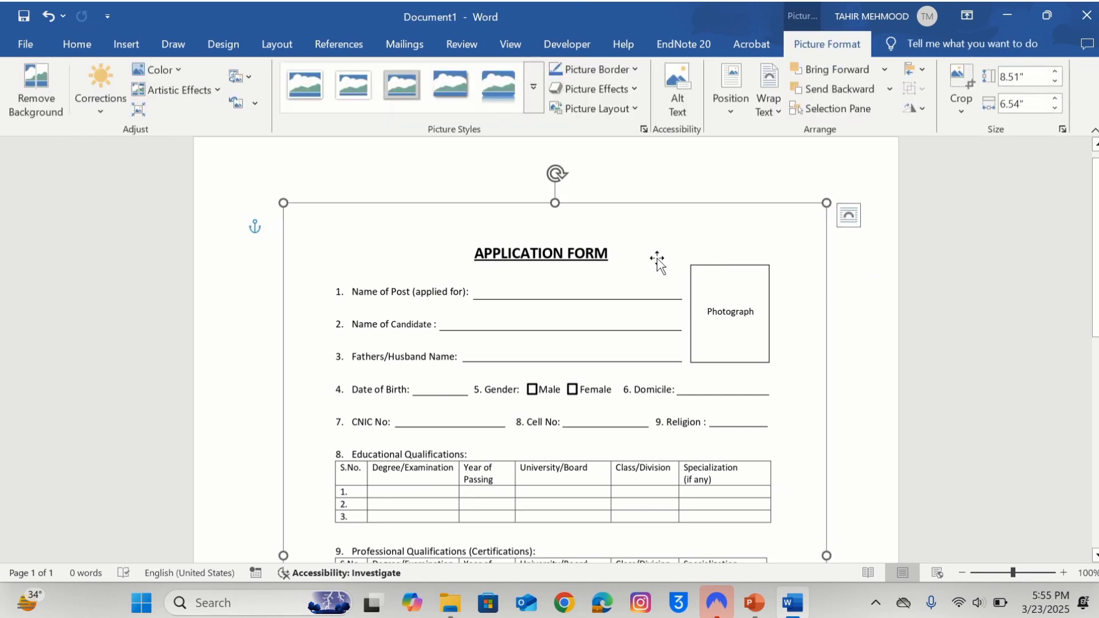
Raise the form picture's brightness to 3% and contrast to 5% in Format Picture, then close the pane.
{"action": "right_click", "coordinate": [657, 262]}
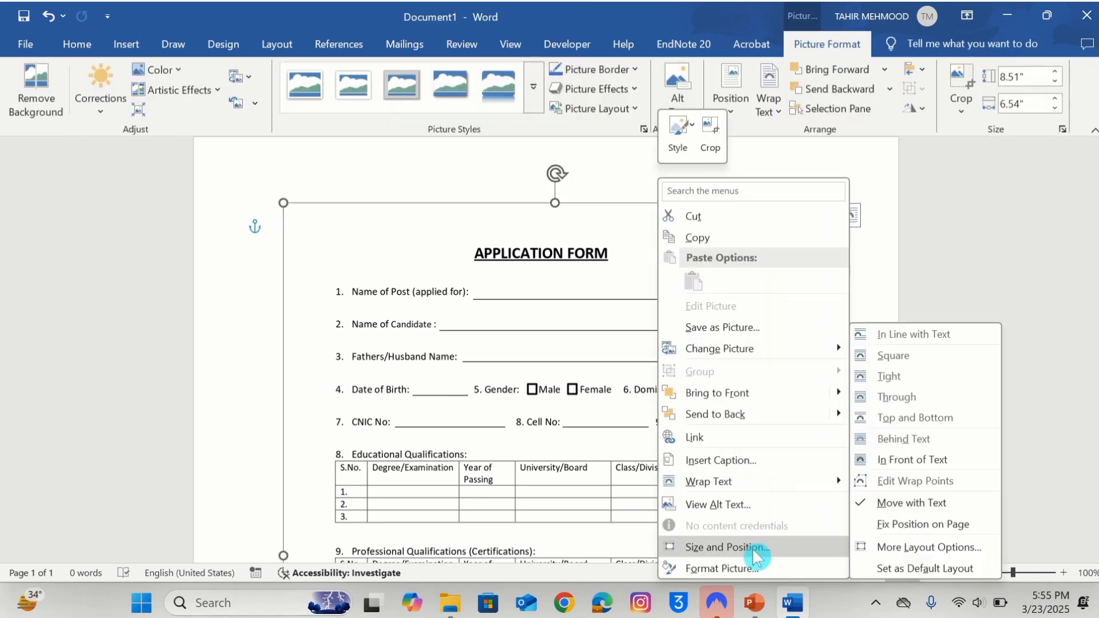
{"action": "left_click", "coordinate": [718, 568]}
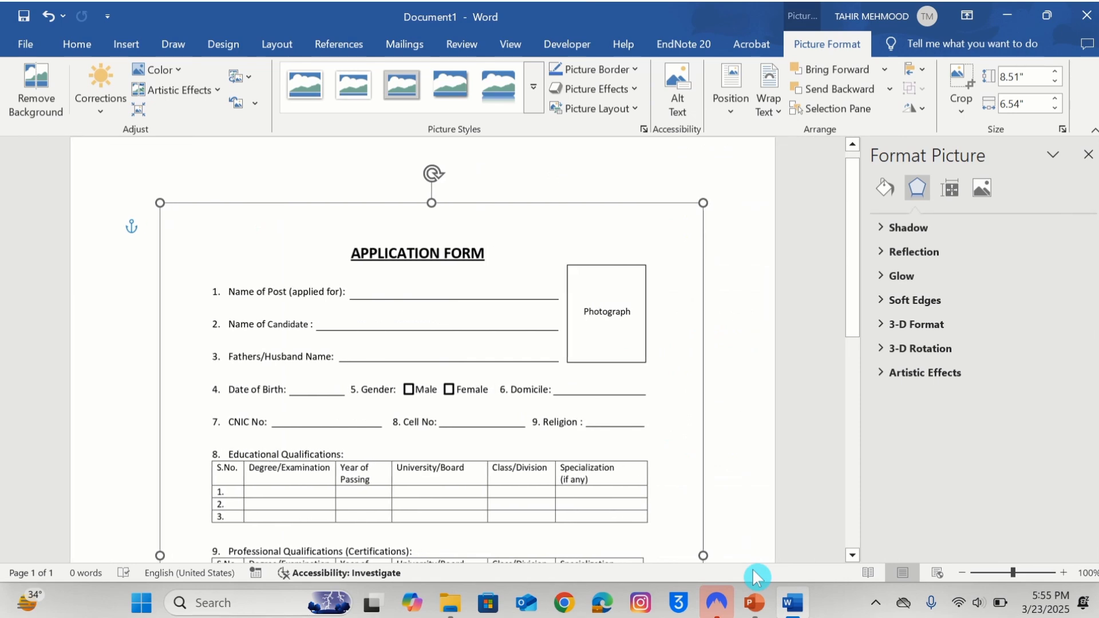
{"action": "left_click", "coordinate": [985, 193]}
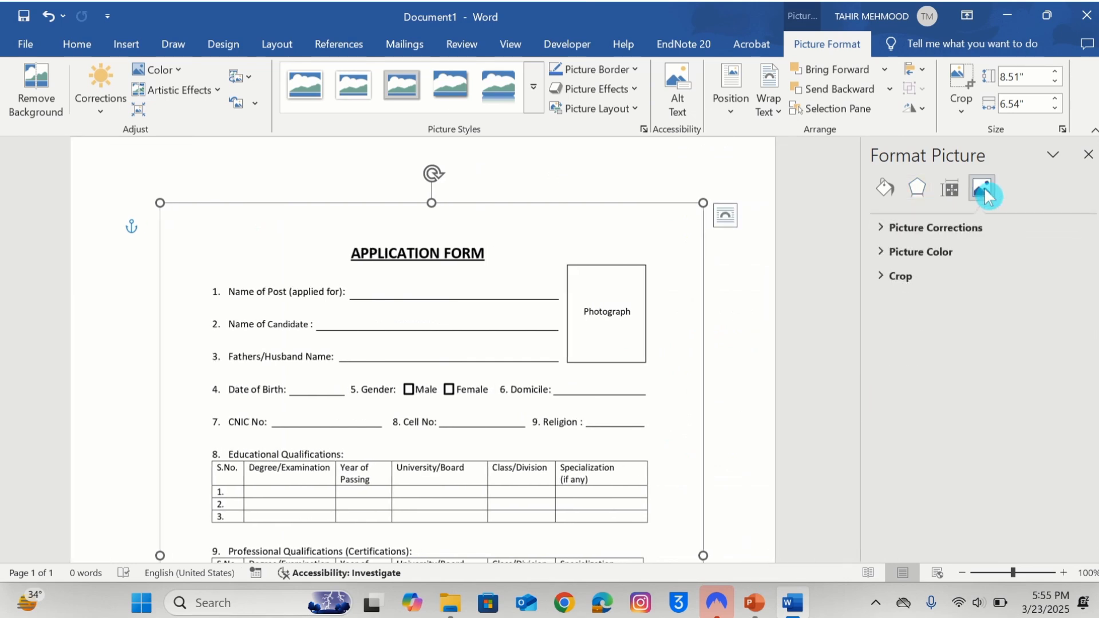
{"action": "left_click", "coordinate": [934, 232]}
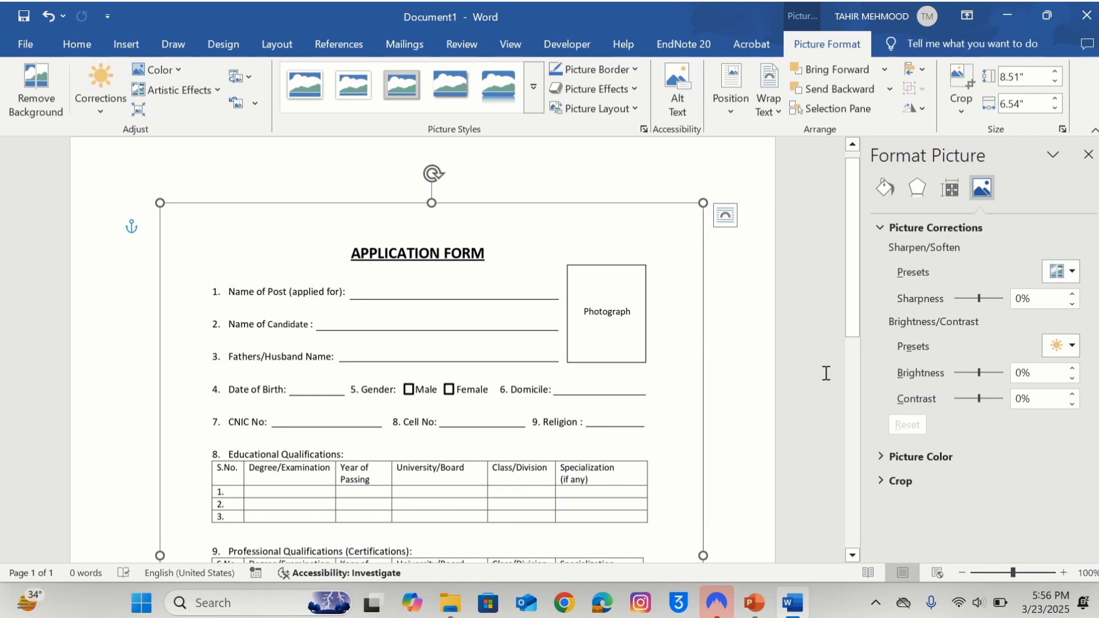
{"action": "left_click", "coordinate": [923, 482]}
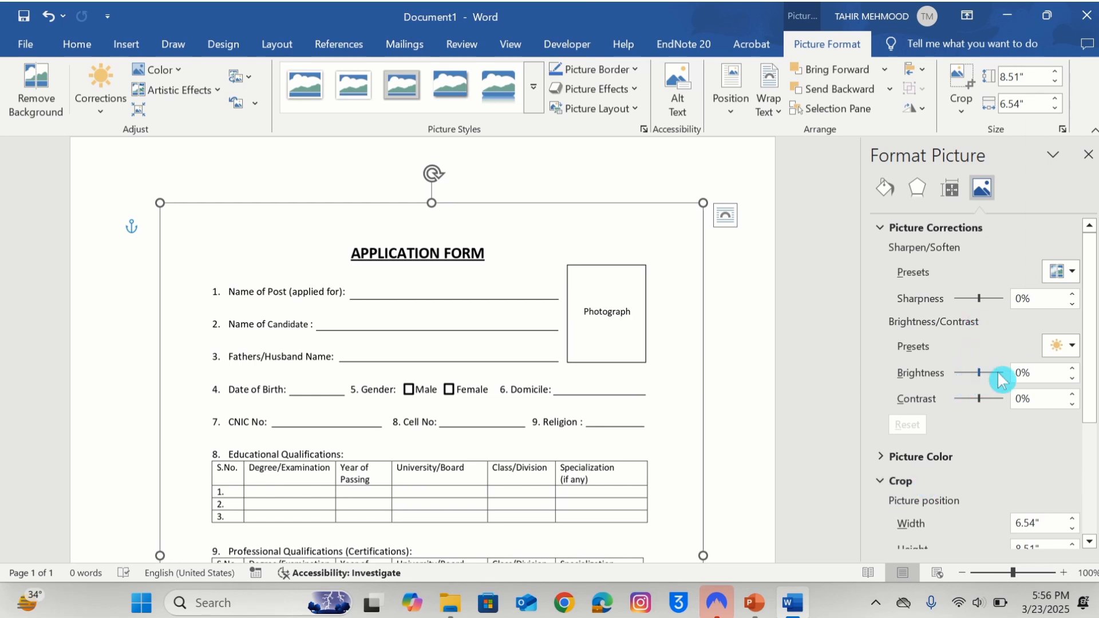
{"action": "left_click", "coordinate": [1071, 368]}
{"action": "left_click", "coordinate": [1071, 368]}
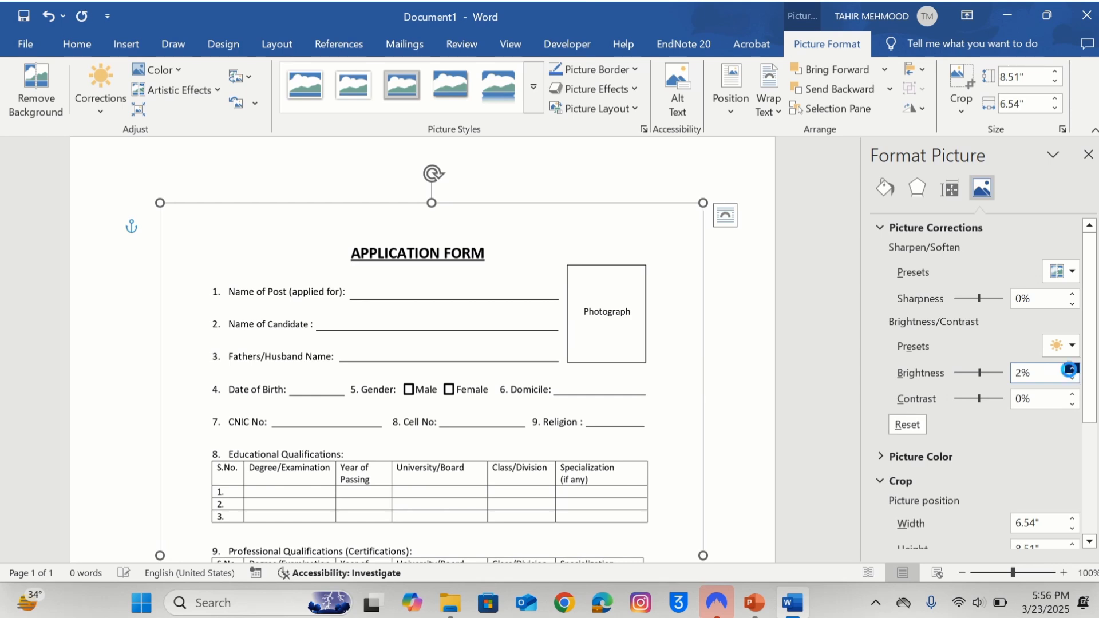
{"action": "left_click", "coordinate": [1071, 368]}
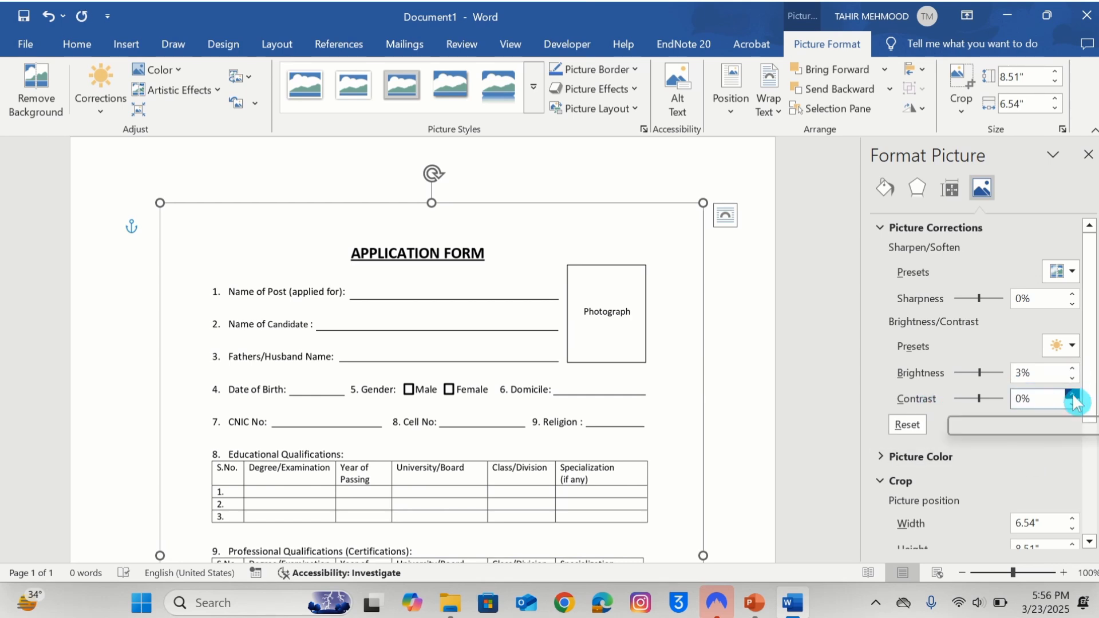
{"action": "left_click", "coordinate": [1071, 395]}
{"action": "left_click", "coordinate": [1071, 394]}
{"action": "left_click", "coordinate": [1071, 394]}
{"action": "left_click", "coordinate": [1071, 394]}
{"action": "left_click", "coordinate": [1071, 395]}
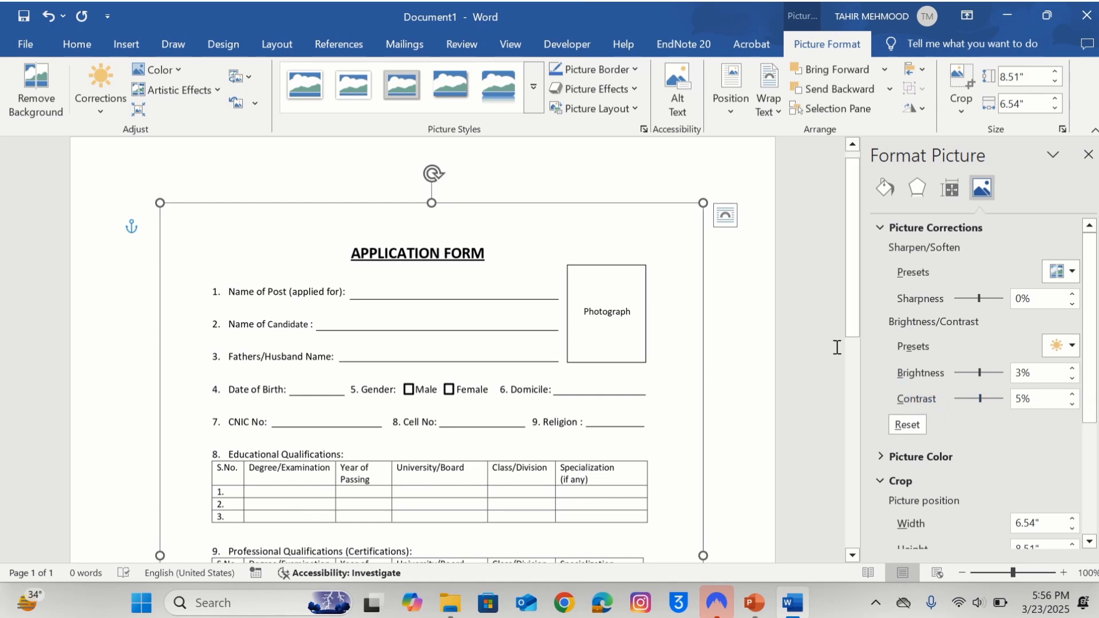
{"action": "left_click", "coordinate": [1087, 157]}
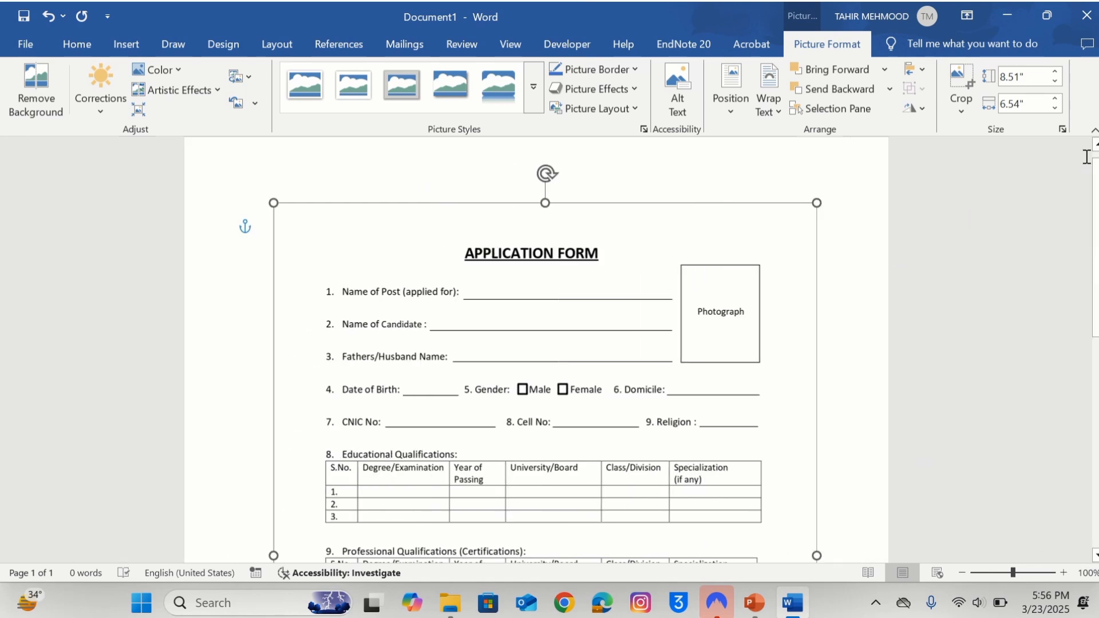
Save the form to the Desktop as a PDF named 'Edited Application Form'.
{"action": "left_click", "coordinate": [863, 260]}
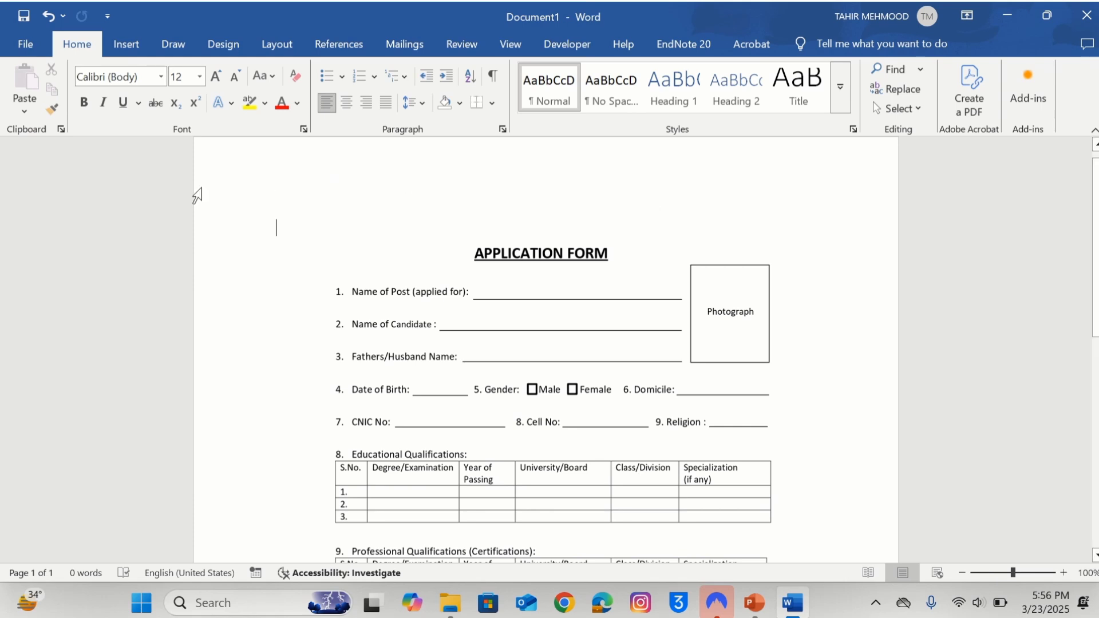
{"action": "left_click", "coordinate": [41, 71]}
{"action": "left_click", "coordinate": [29, 42]}
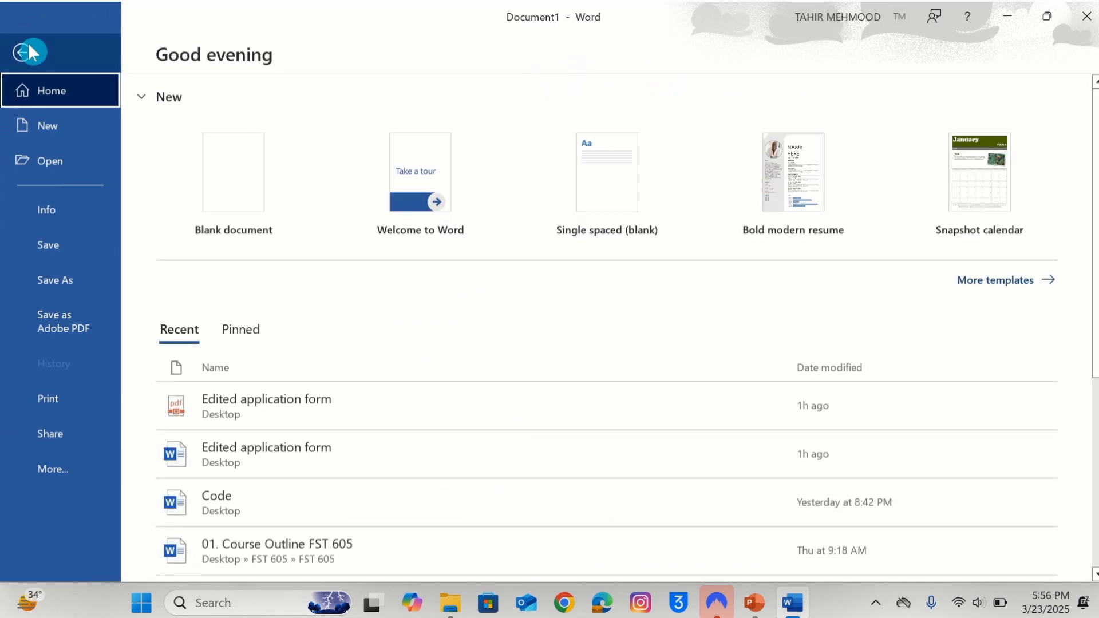
{"action": "left_click", "coordinate": [80, 279]}
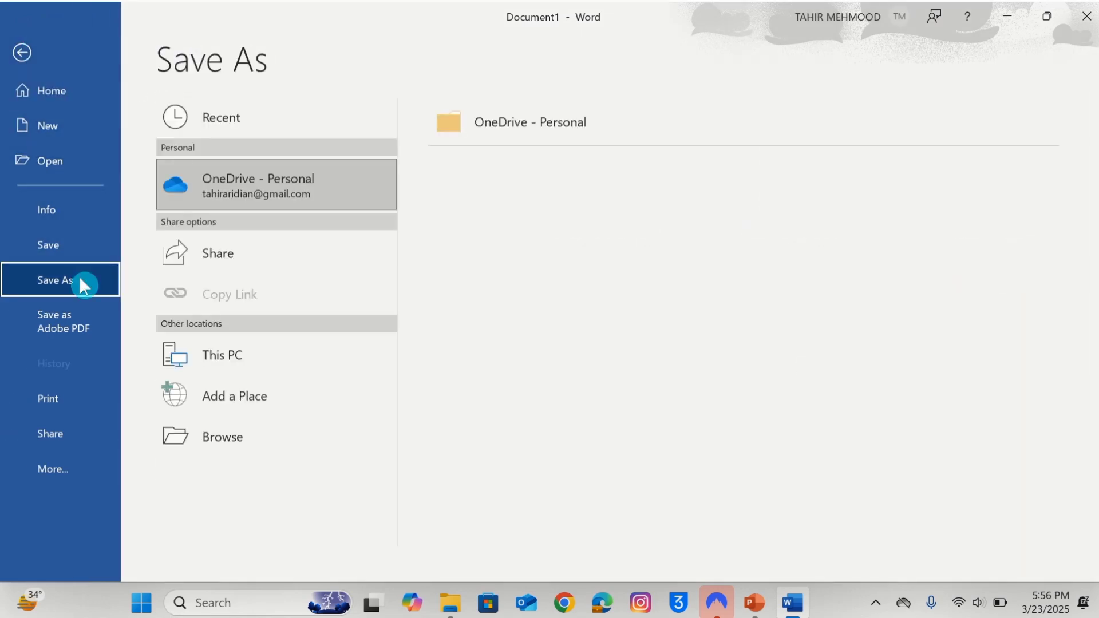
{"action": "left_click", "coordinate": [272, 440]}
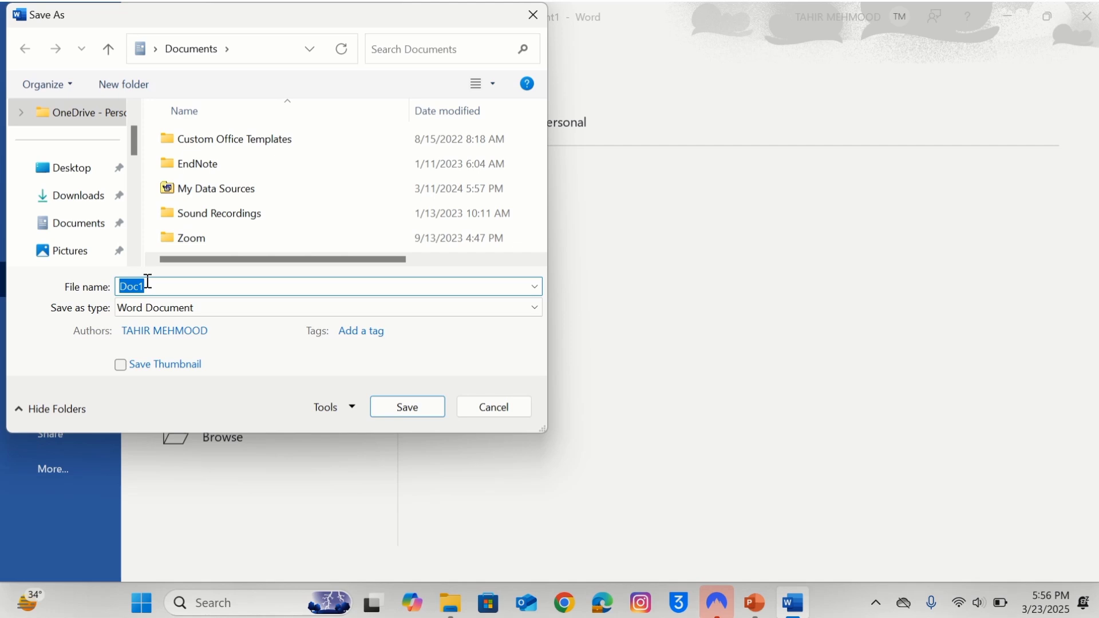
{"action": "type", "text": "Ed"}
{"action": "type", "text": "ited Application Form"}
{"action": "left_click", "coordinate": [78, 174]}
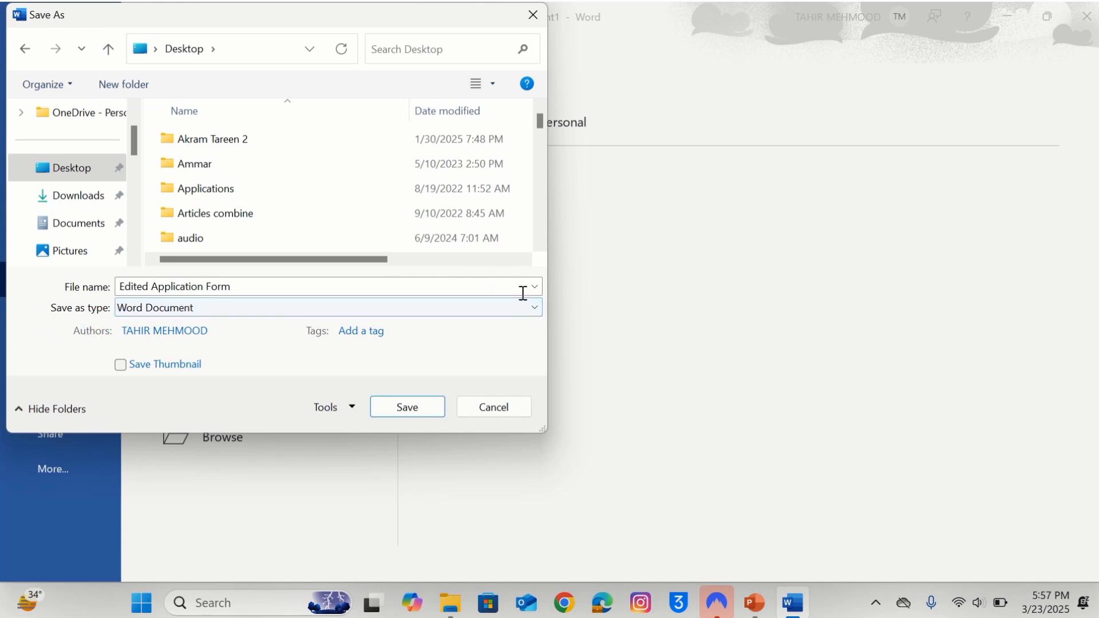
{"action": "left_click", "coordinate": [541, 315]}
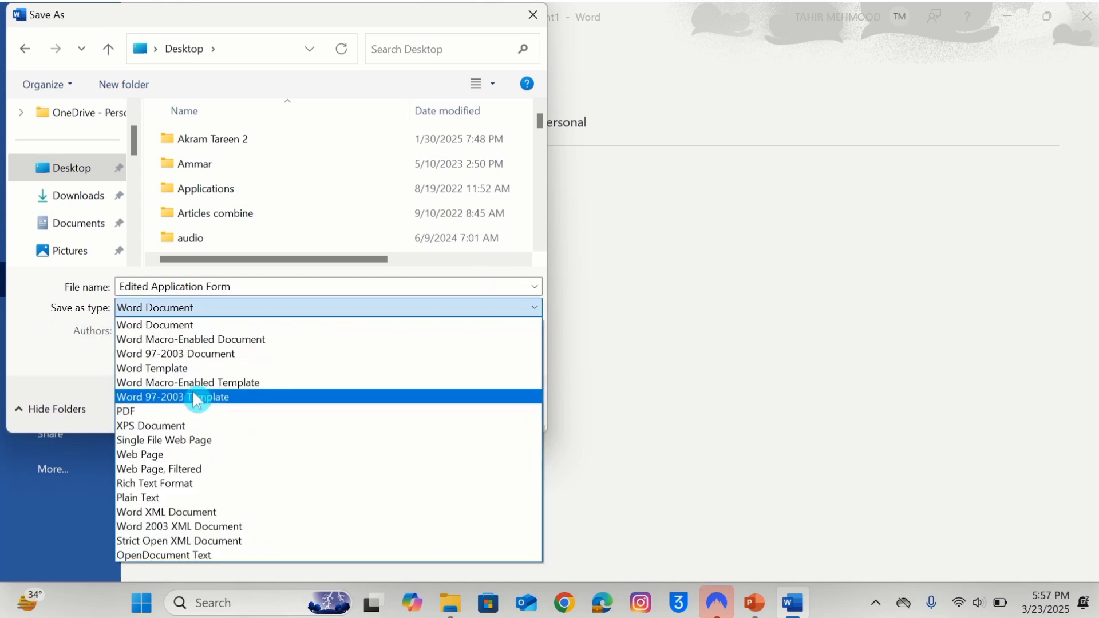
{"action": "left_click", "coordinate": [175, 414]}
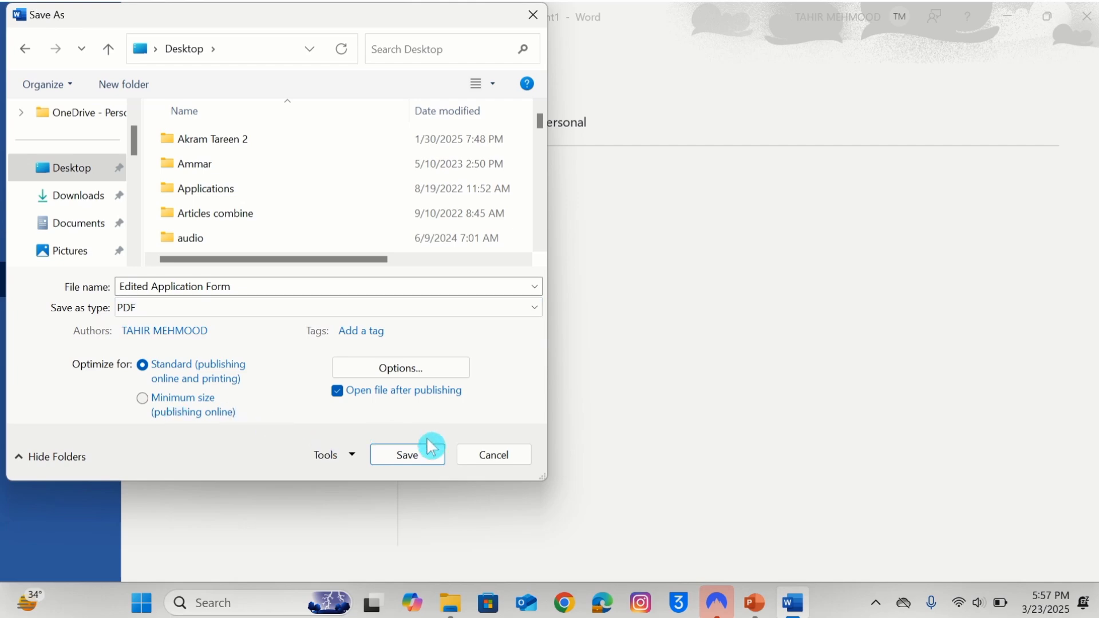
{"action": "left_click", "coordinate": [407, 455]}
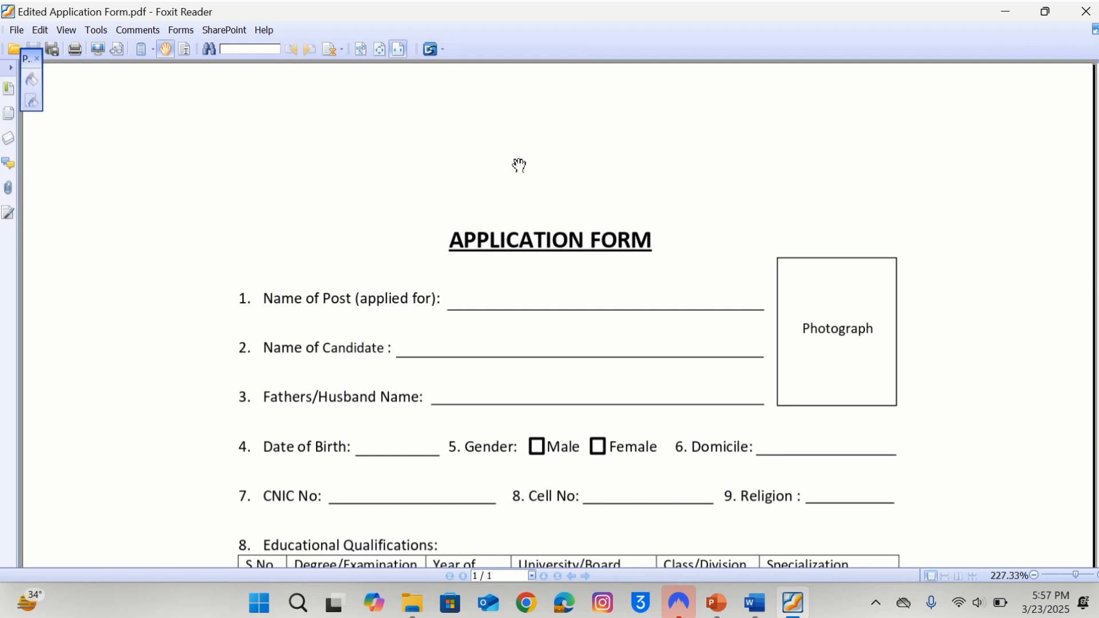
Close the exported PDF and the Foxit Reader window.
{"action": "left_click", "coordinate": [1074, 22]}
{"action": "left_click", "coordinate": [1074, 22]}
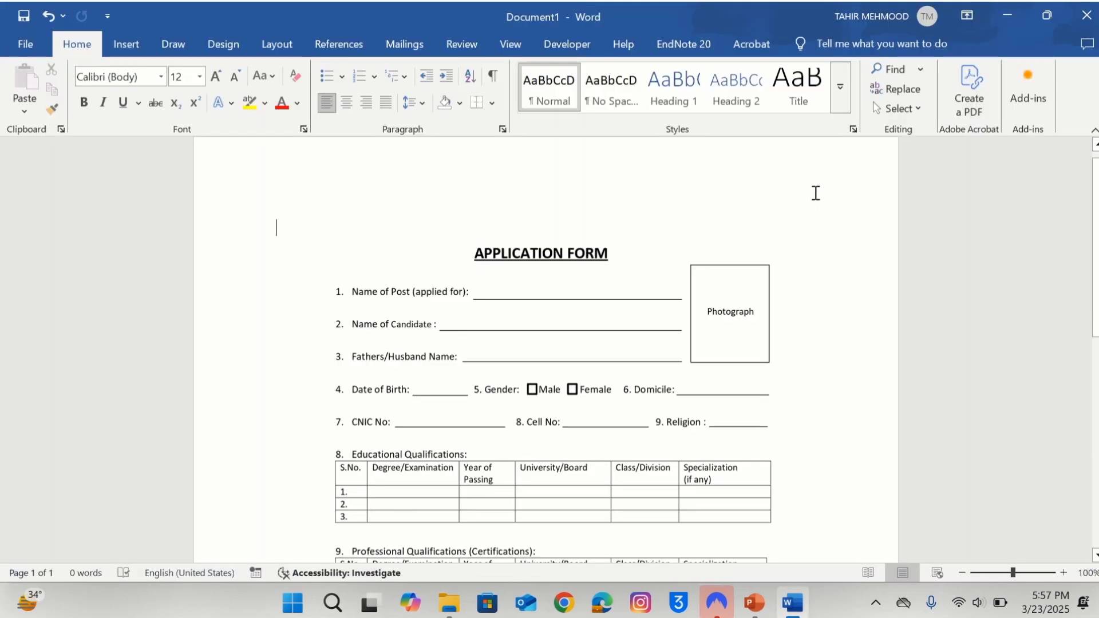
Close Document1 without saving, relaunch Word, and browse for an existing file to open.
{"action": "left_click", "coordinate": [1076, 29]}
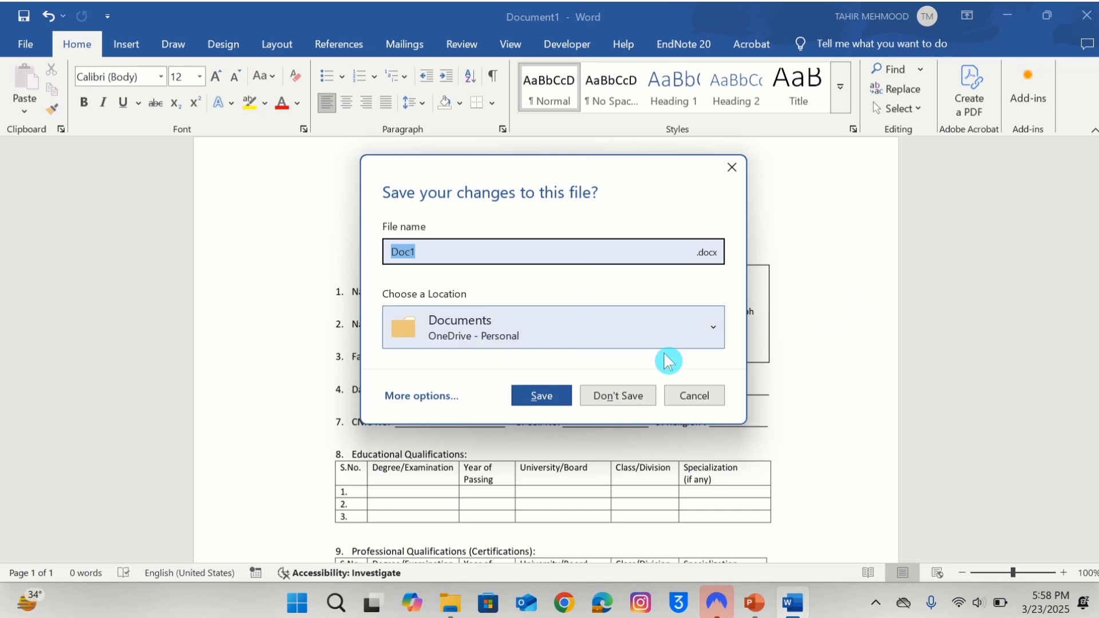
{"action": "left_click", "coordinate": [619, 396]}
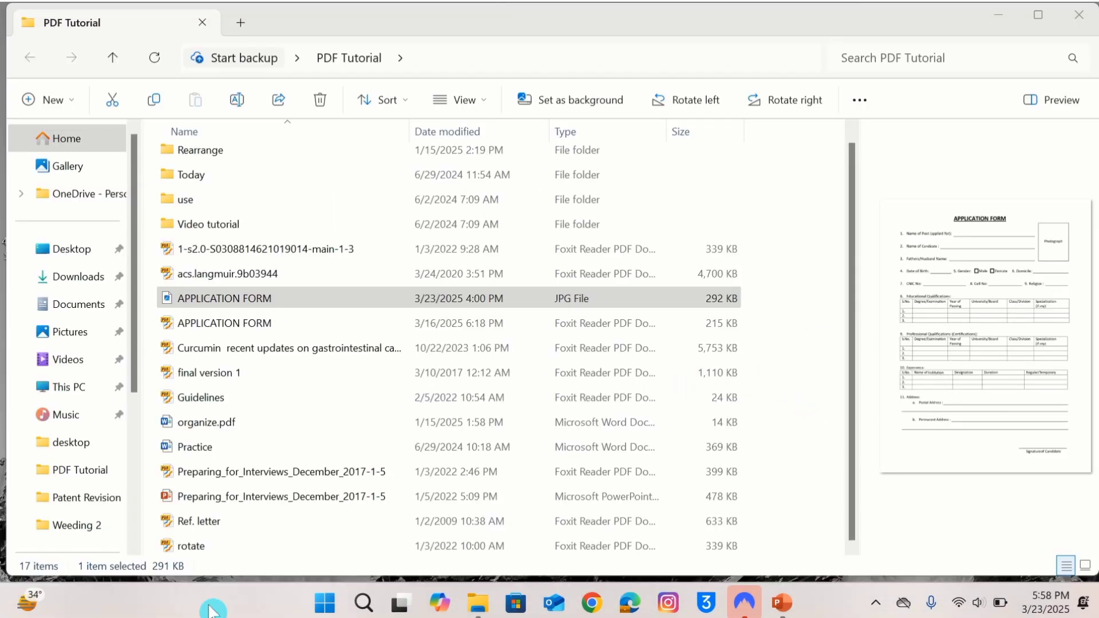
{"action": "left_click", "coordinate": [363, 604]}
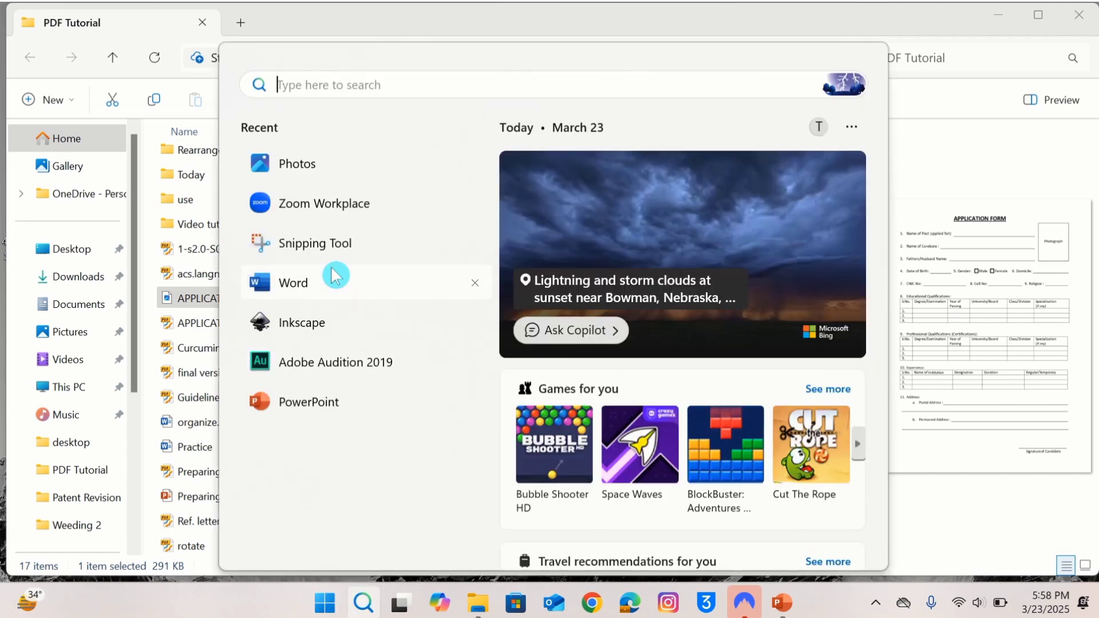
{"action": "left_click", "coordinate": [293, 283]}
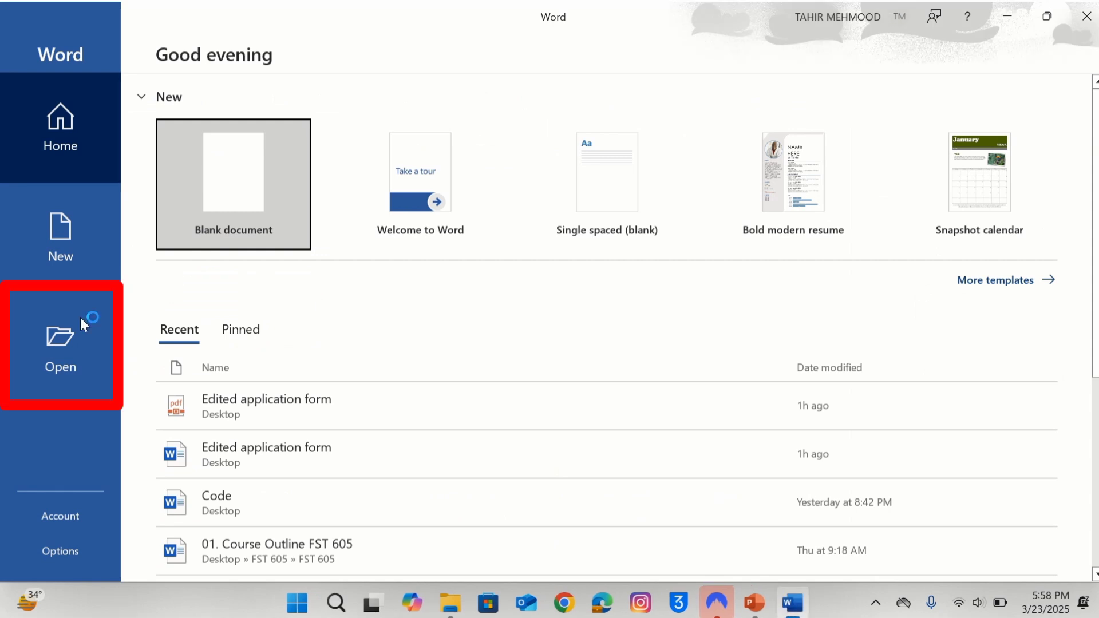
{"action": "left_click", "coordinate": [64, 339]}
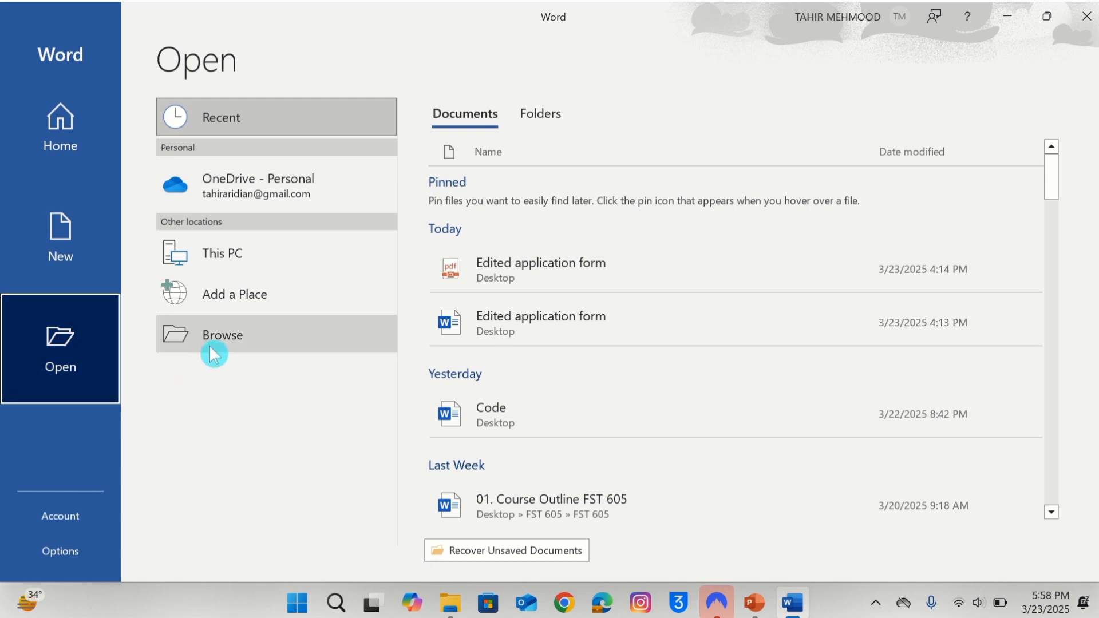
{"action": "left_click", "coordinate": [229, 338]}
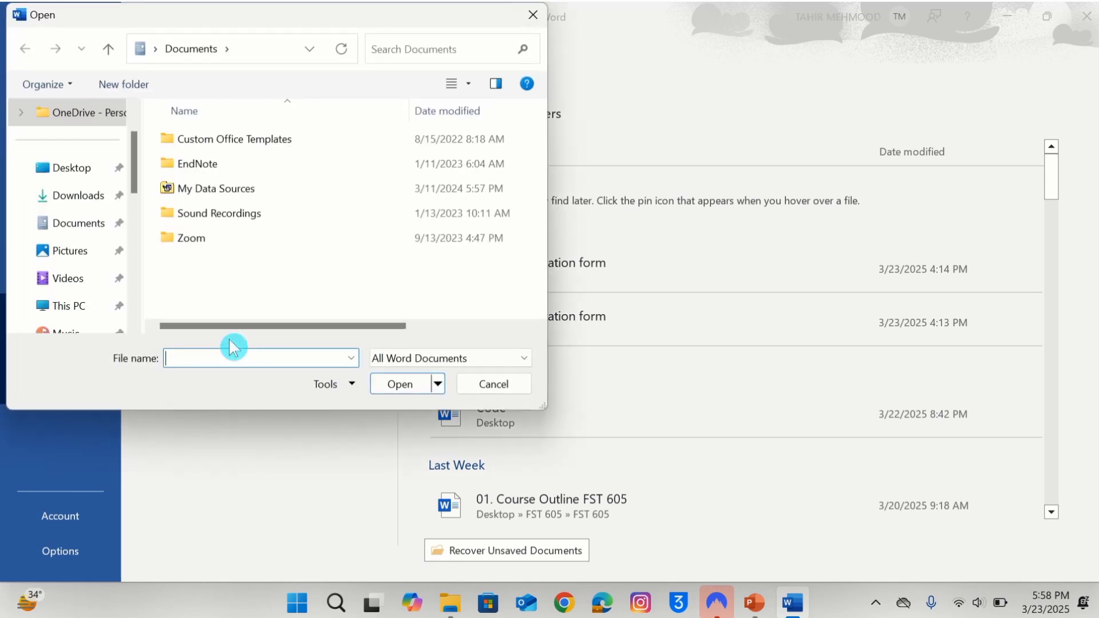
Open the Edited Application Form PDF from the Desktop in Word.
{"action": "left_click", "coordinate": [66, 169]}
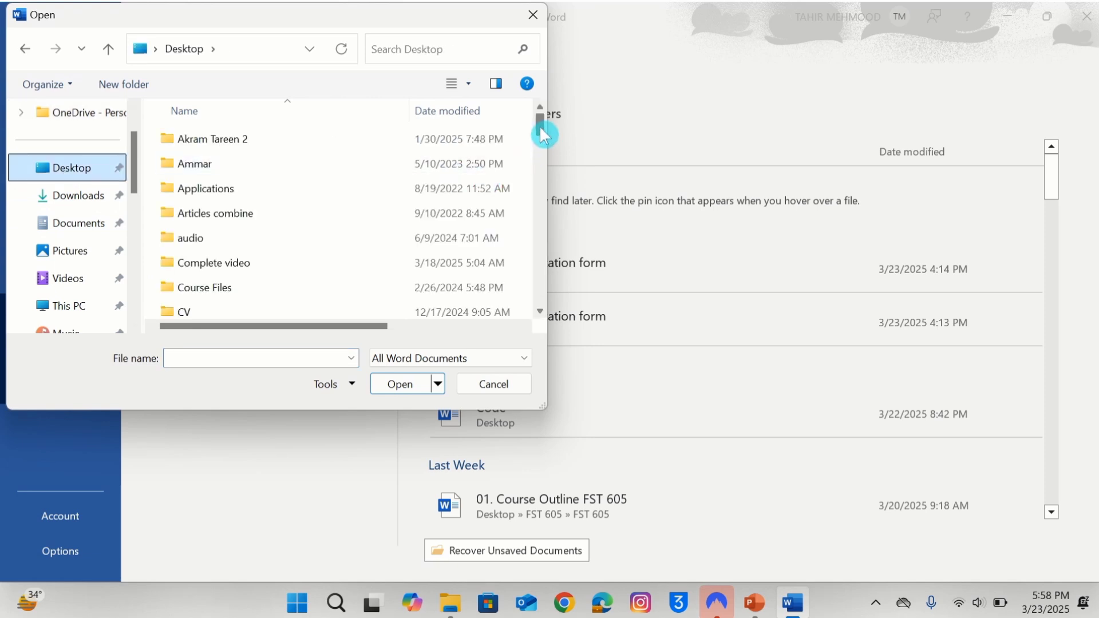
{"action": "left_click_drag", "start_coordinate": [539, 125], "coordinate": [563, 250]}
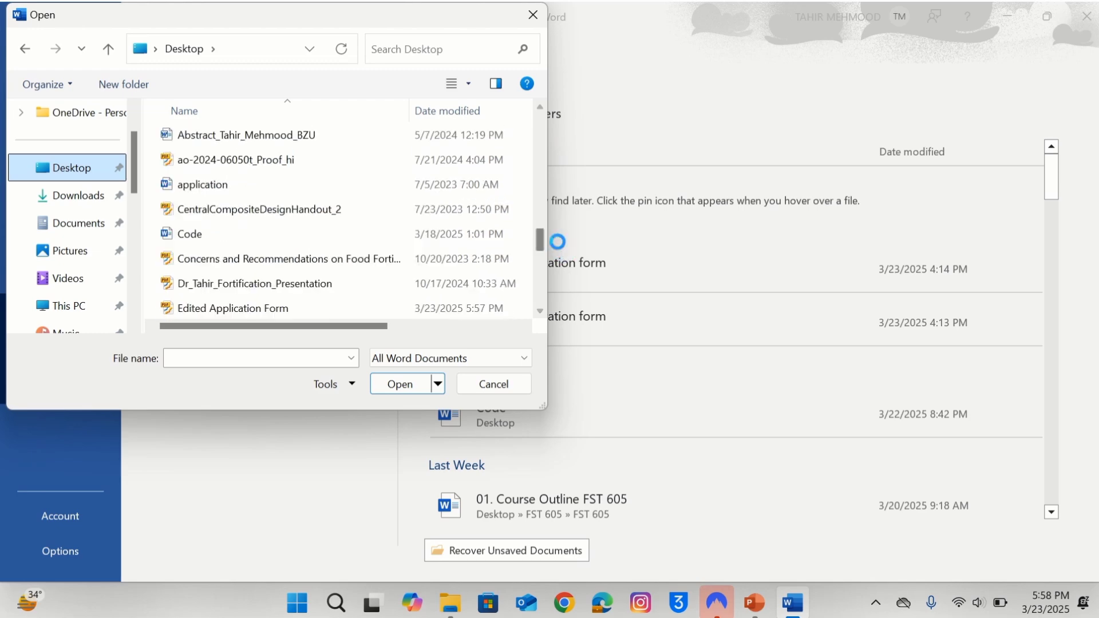
{"action": "left_click", "coordinate": [268, 309]}
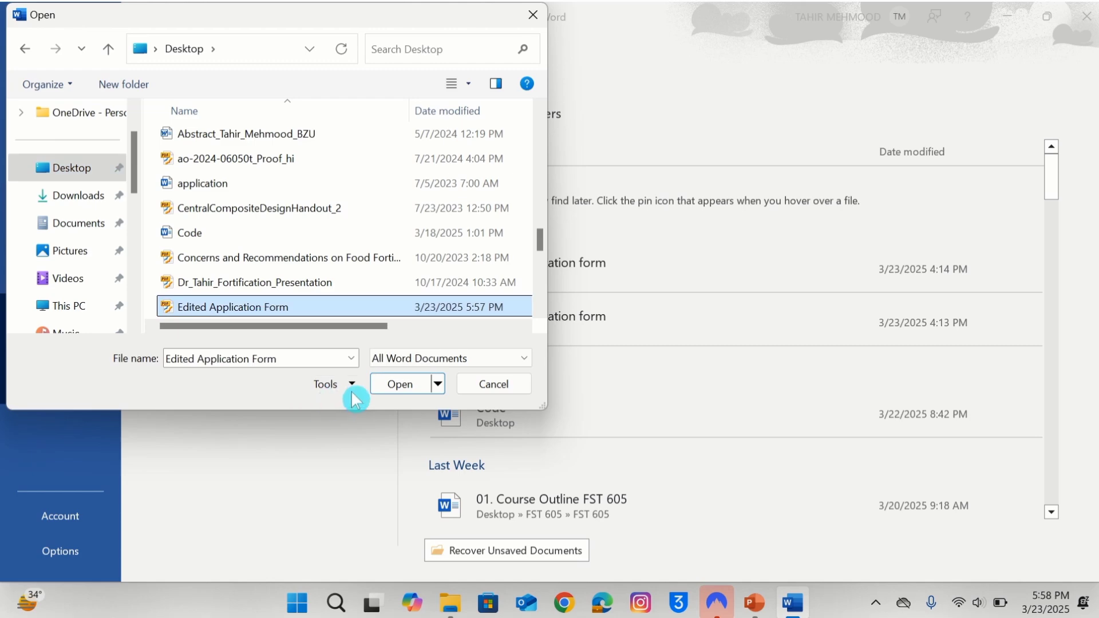
{"action": "left_click", "coordinate": [399, 383]}
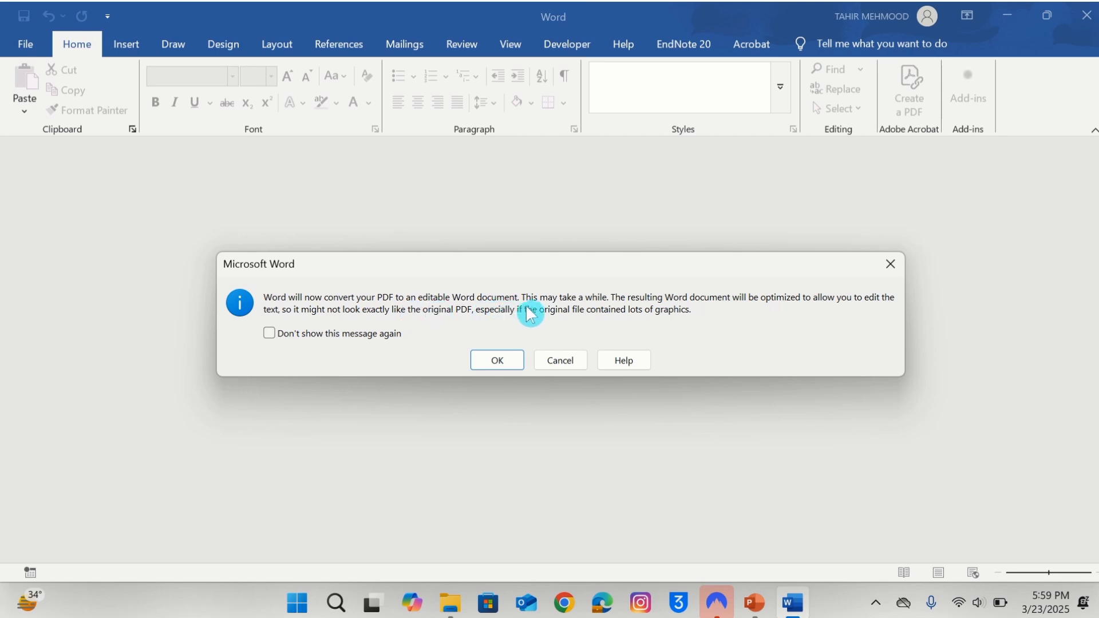
Confirm converting the PDF to an editable document and set the paper size to Legal.
{"action": "left_click", "coordinate": [497, 361]}
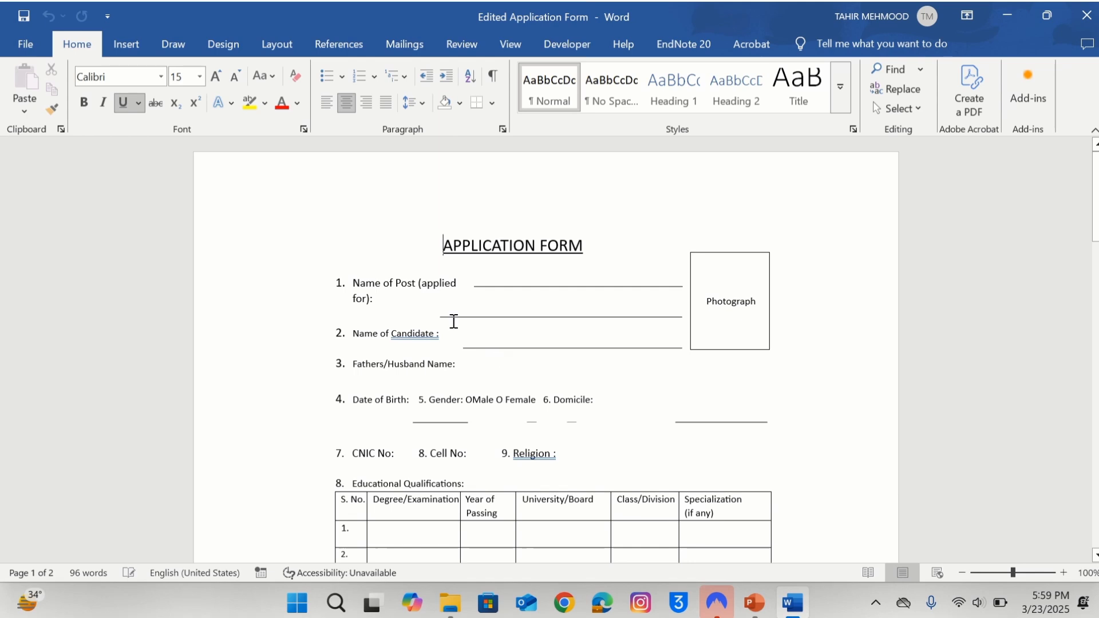
{"action": "left_click", "coordinate": [277, 40]}
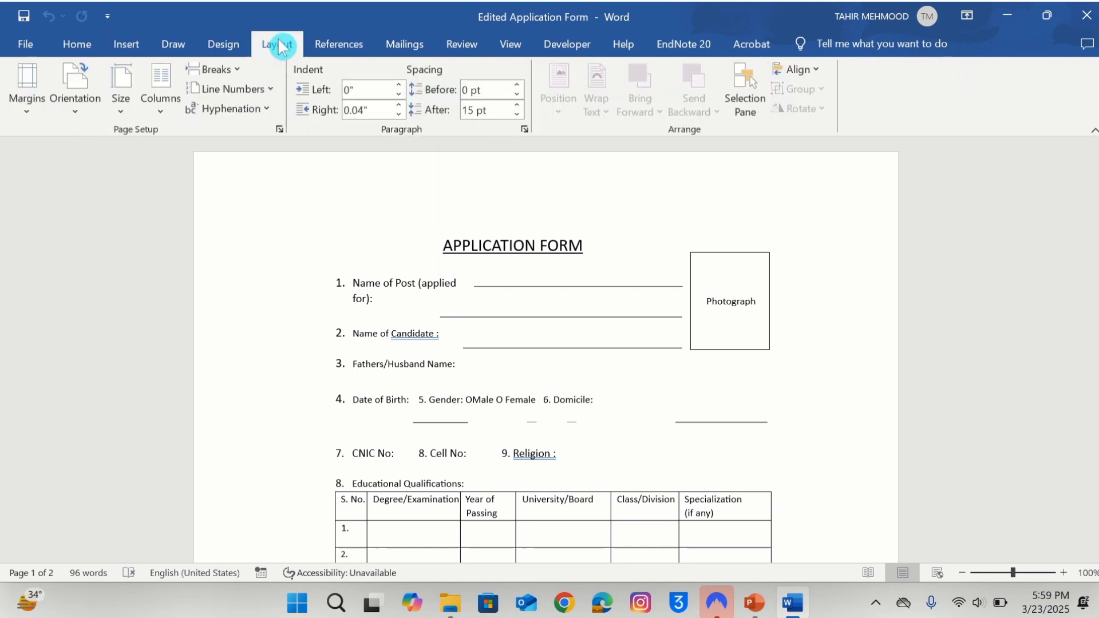
{"action": "left_click", "coordinate": [122, 117]}
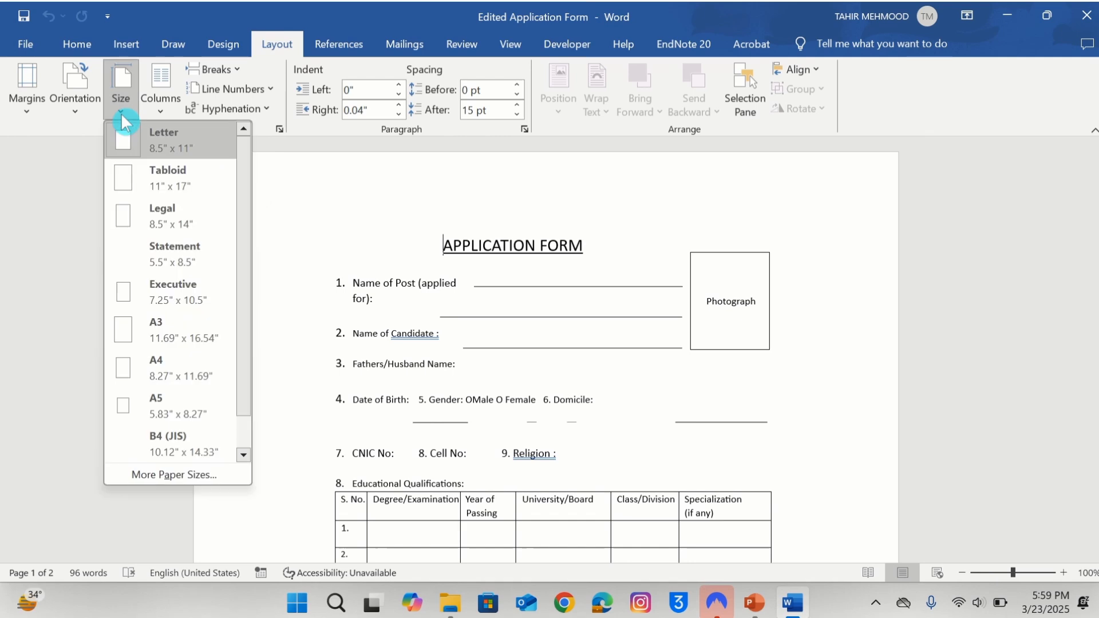
{"action": "left_click", "coordinate": [165, 216]}
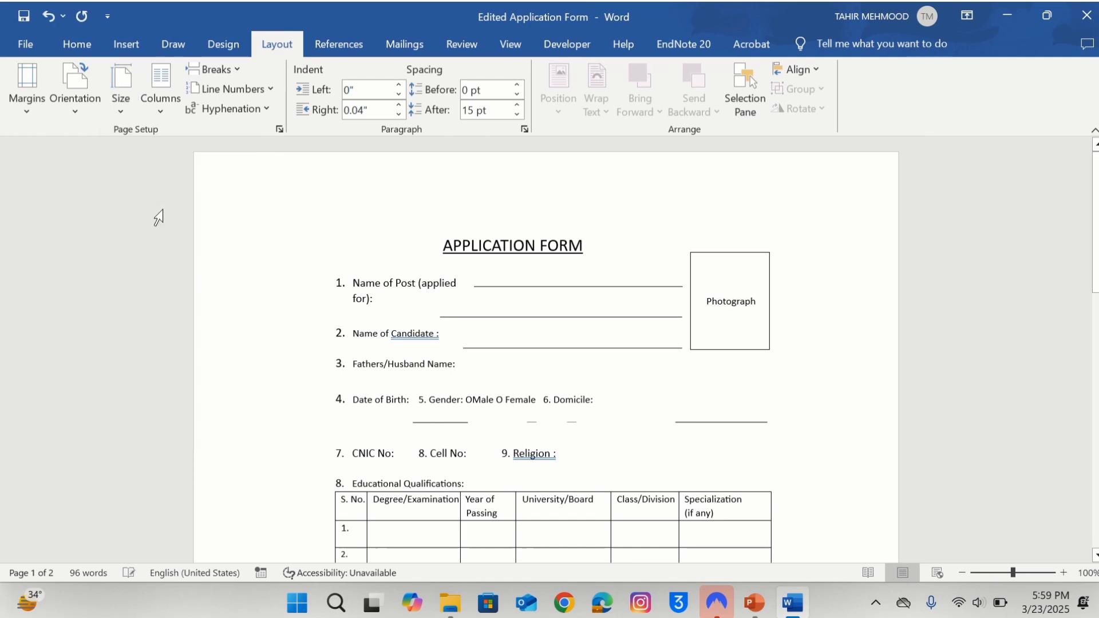
{"action": "left_click", "coordinate": [464, 212]}
{"action": "mouse_move", "coordinate": [1091, 195]}
{"action": "left_mouse_down"}
{"action": "mouse_move", "coordinate": [1090, 456]}
{"action": "mouse_move", "coordinate": [1046, 197]}
{"action": "left_mouse_up"}
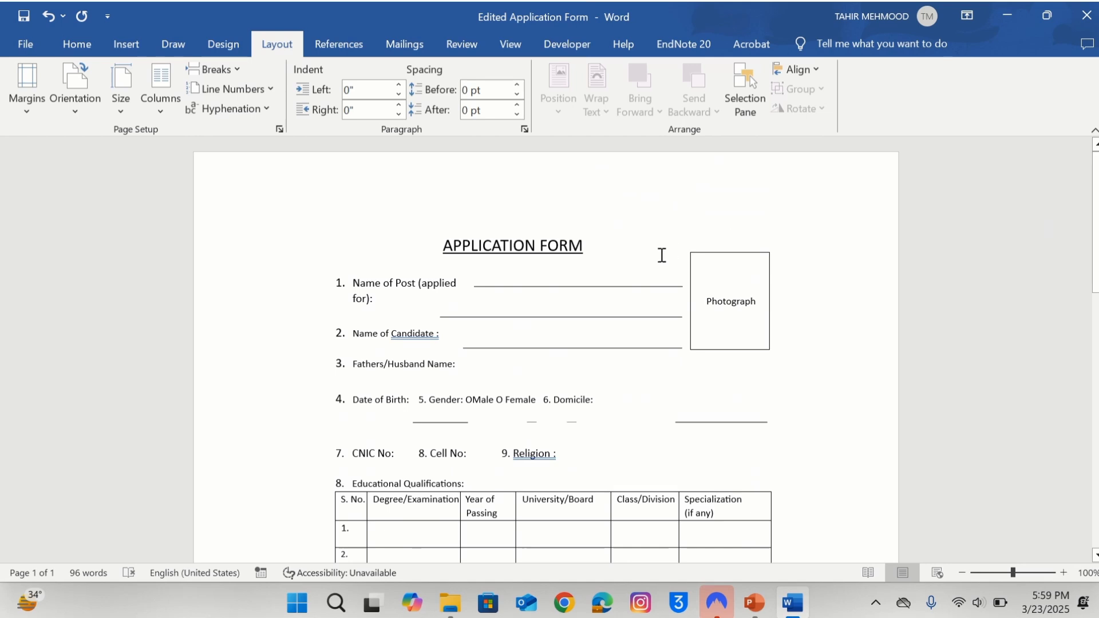
Set the Name of Post underline to In Front of Text and type 'Assistant Professor' after the label.
{"action": "left_click", "coordinate": [648, 286]}
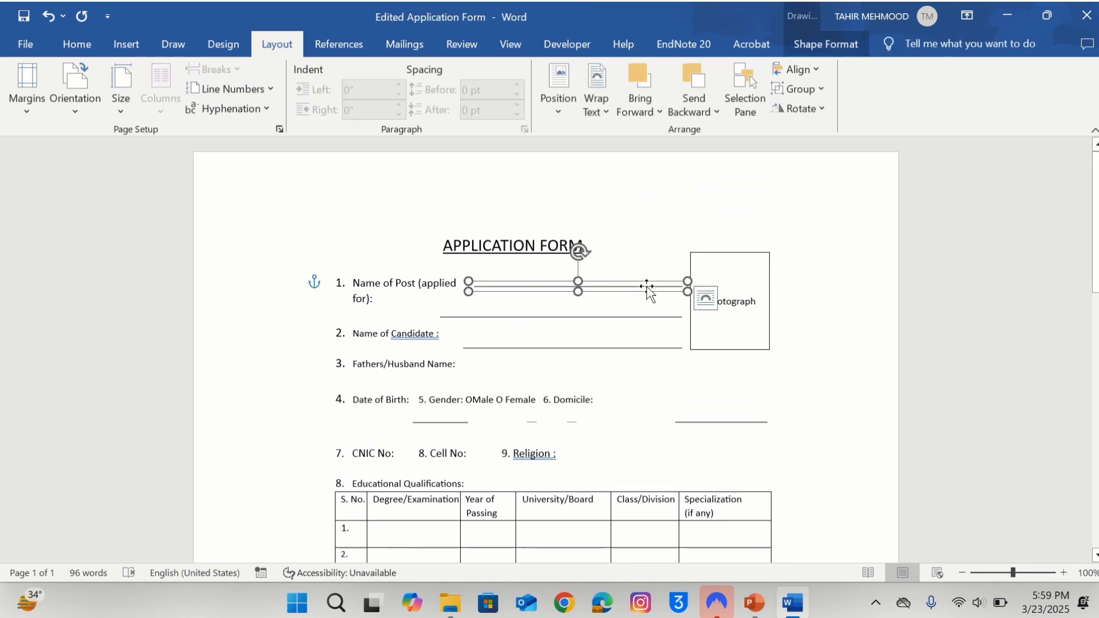
{"action": "left_click", "coordinate": [710, 301]}
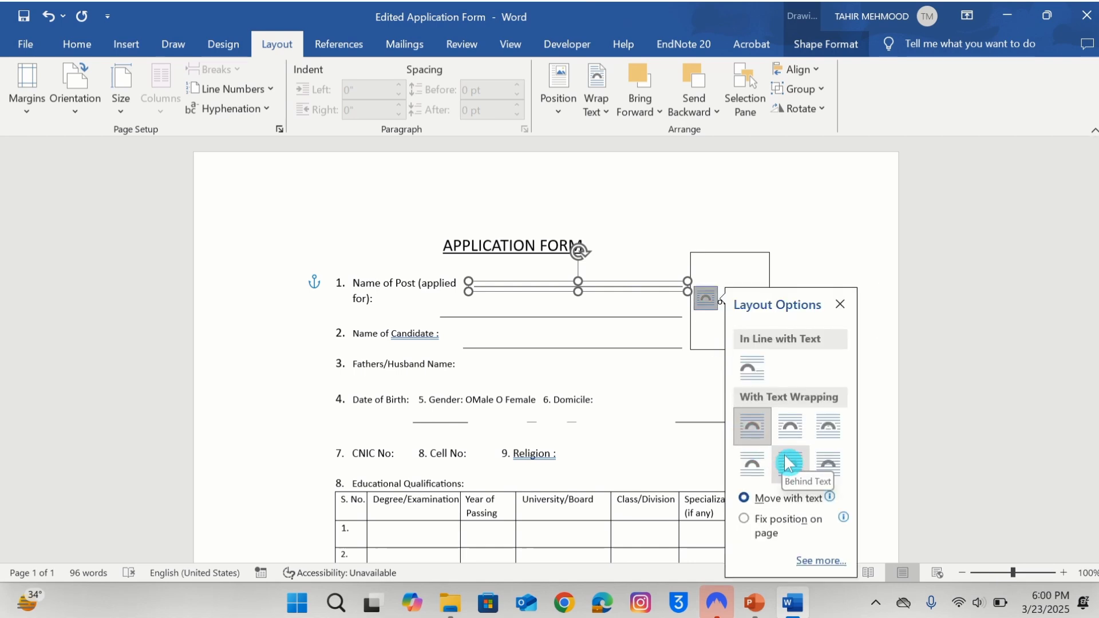
{"action": "left_click", "coordinate": [822, 468]}
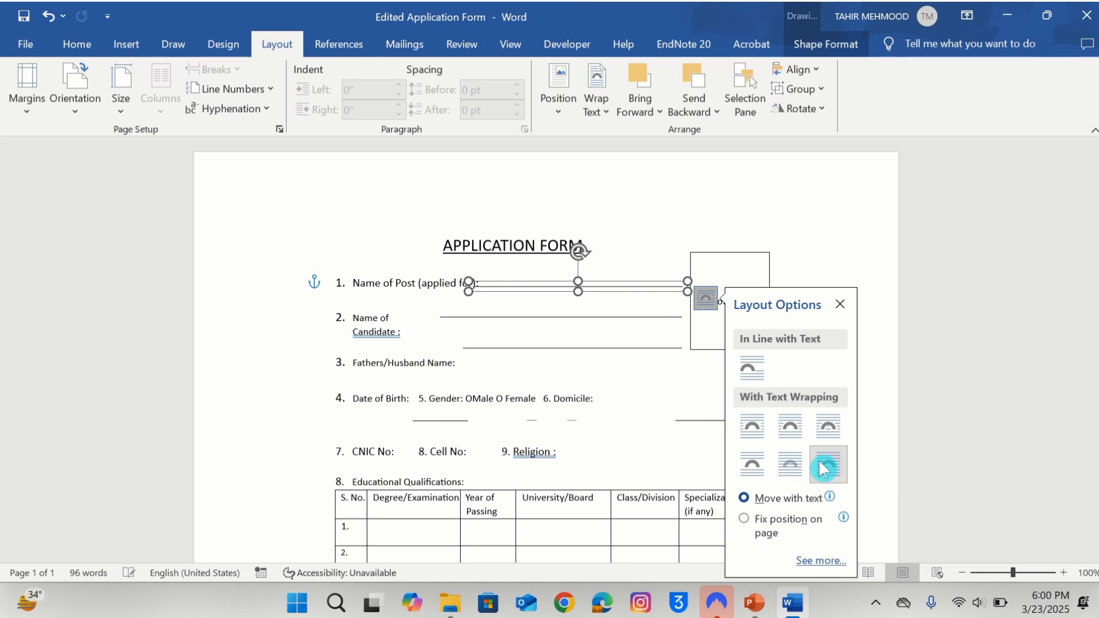
{"action": "left_click", "coordinate": [632, 290]}
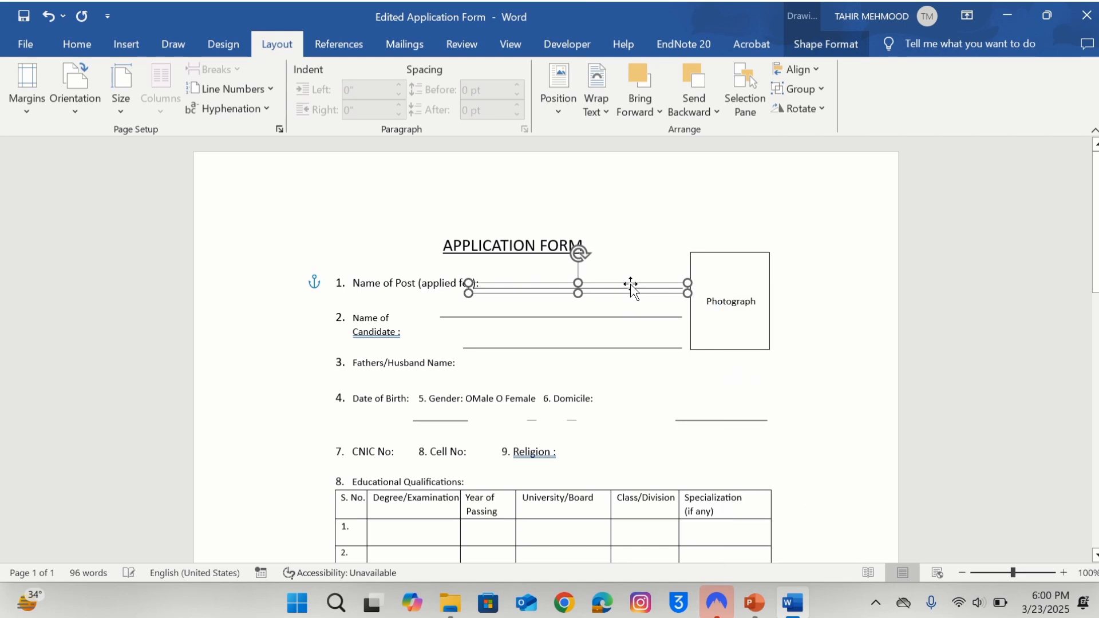
{"action": "left_click", "coordinate": [515, 289]}
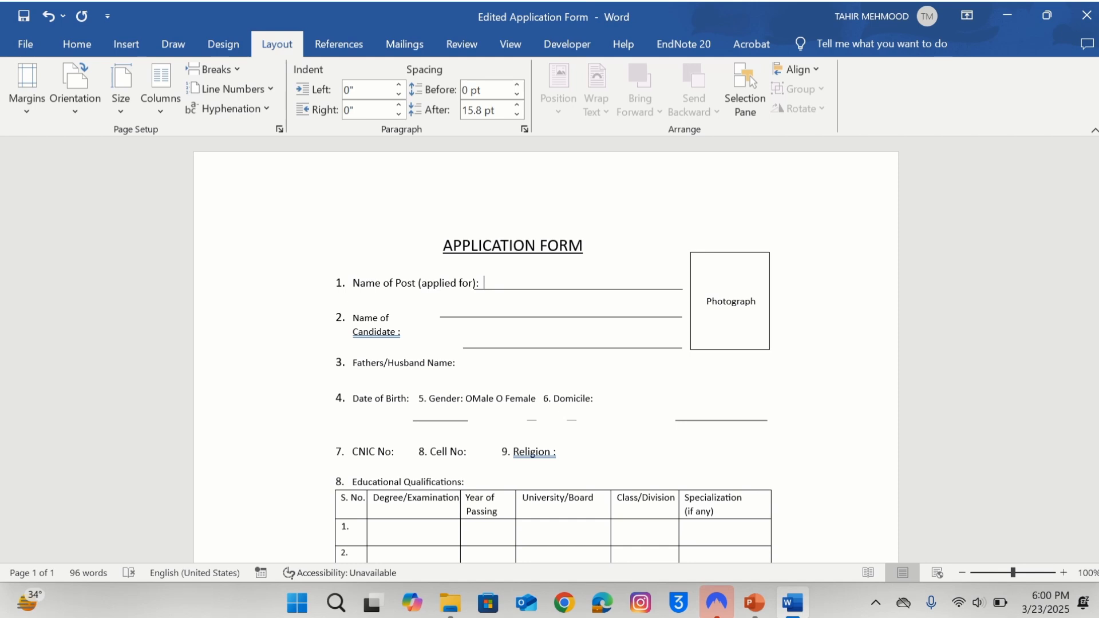
{"action": "type", "text": "Assistant Professor"}
Shorten the Name of Candidate underline so the label fits on one line, then type the candidate's name with title.
{"action": "left_click", "coordinate": [520, 318]}
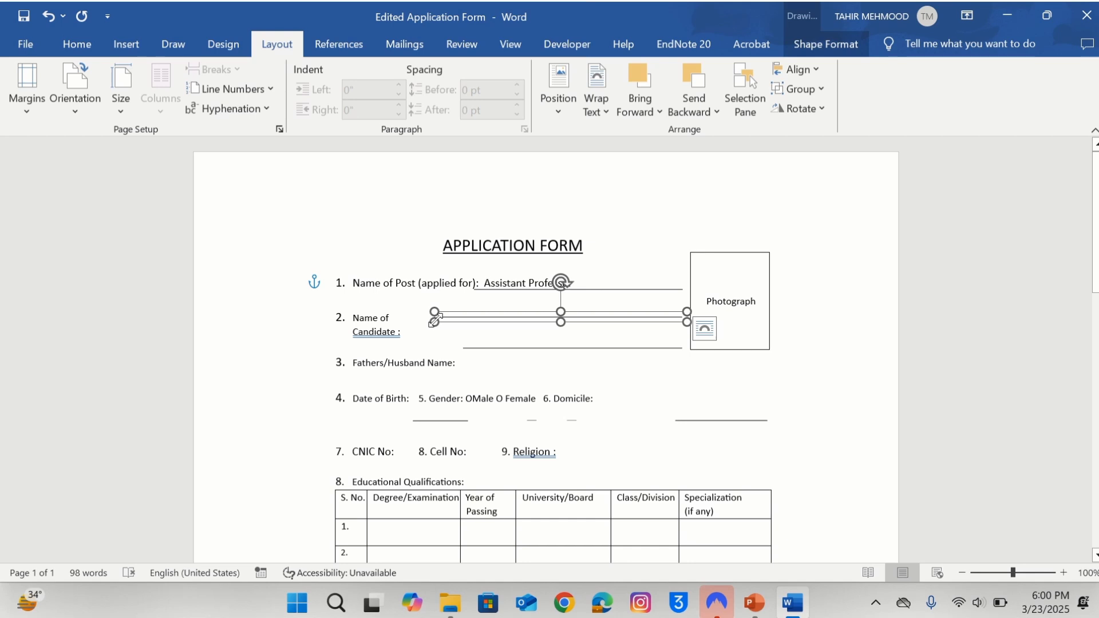
{"action": "left_click_drag", "start_coordinate": [434, 320], "coordinate": [463, 321]}
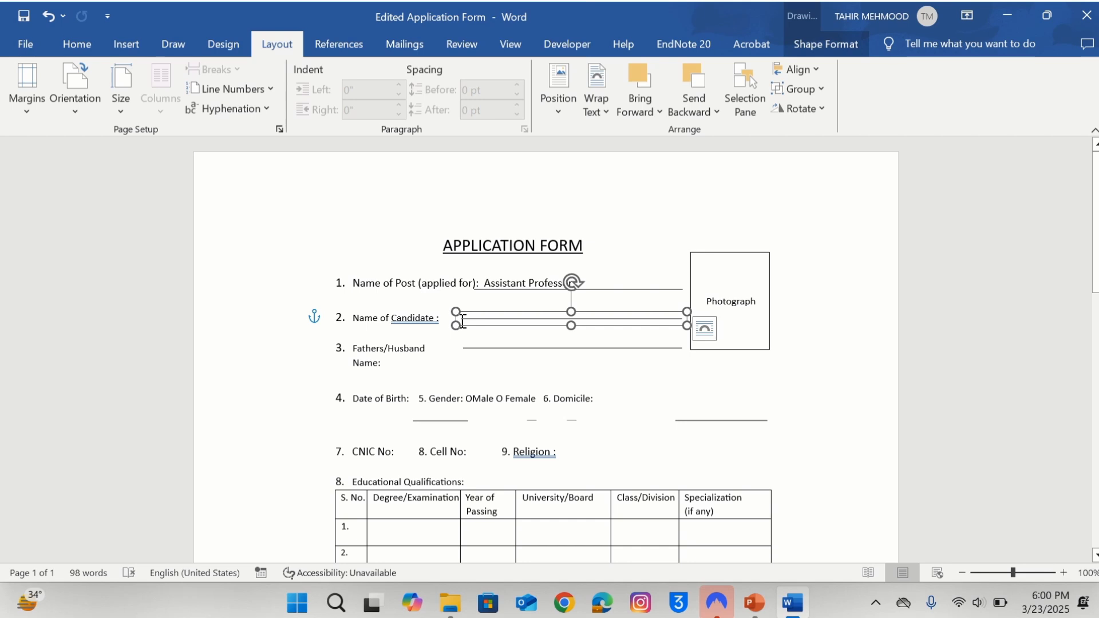
{"action": "key", "text": "ctrl+z"}
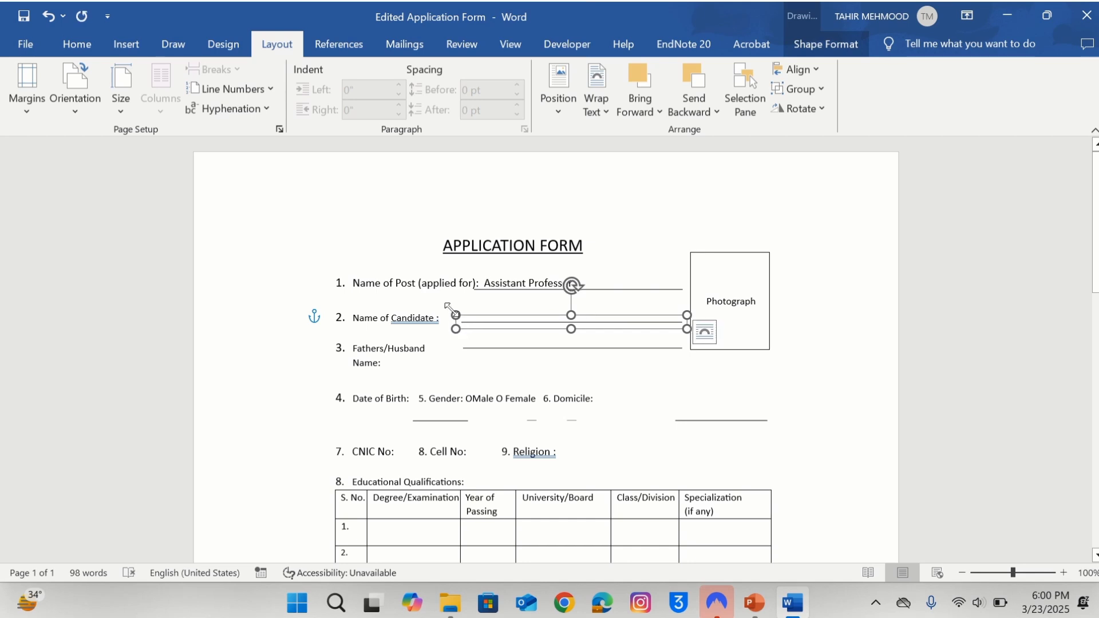
{"action": "left_click", "coordinate": [442, 317]}
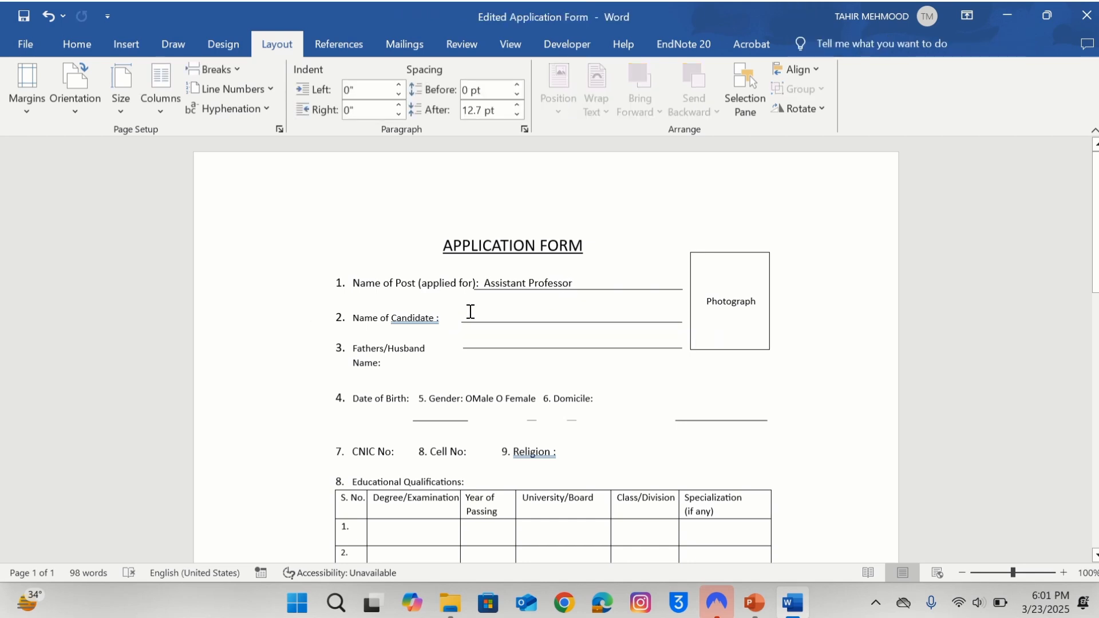
{"action": "left_click", "coordinate": [449, 315]}
{"action": "left_click", "coordinate": [444, 315]}
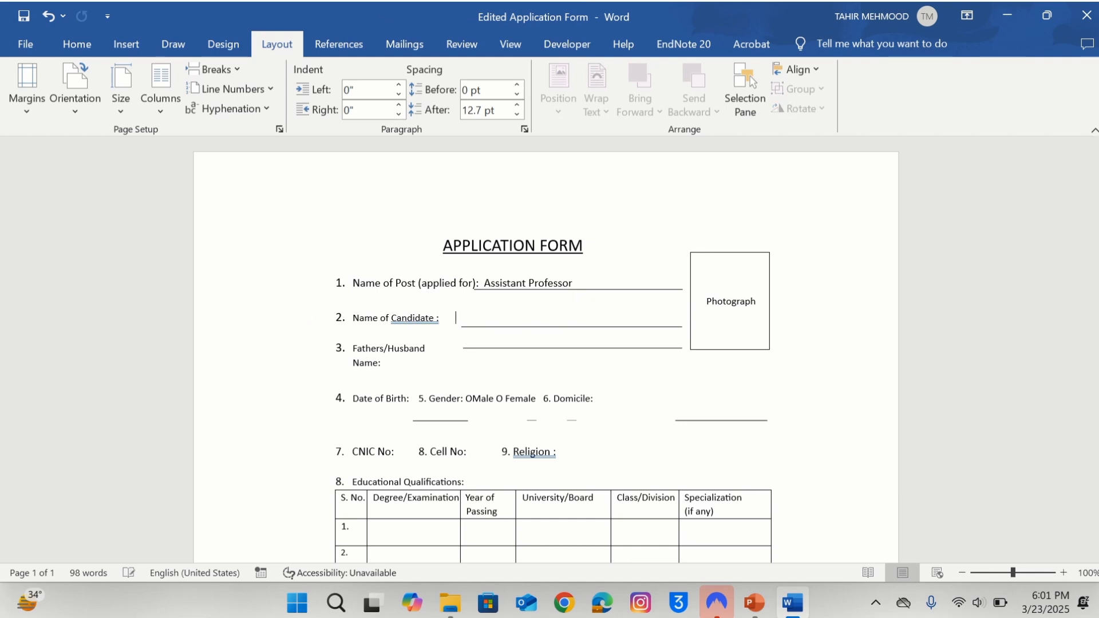
{"action": "key", "text": "ctrl+z"}
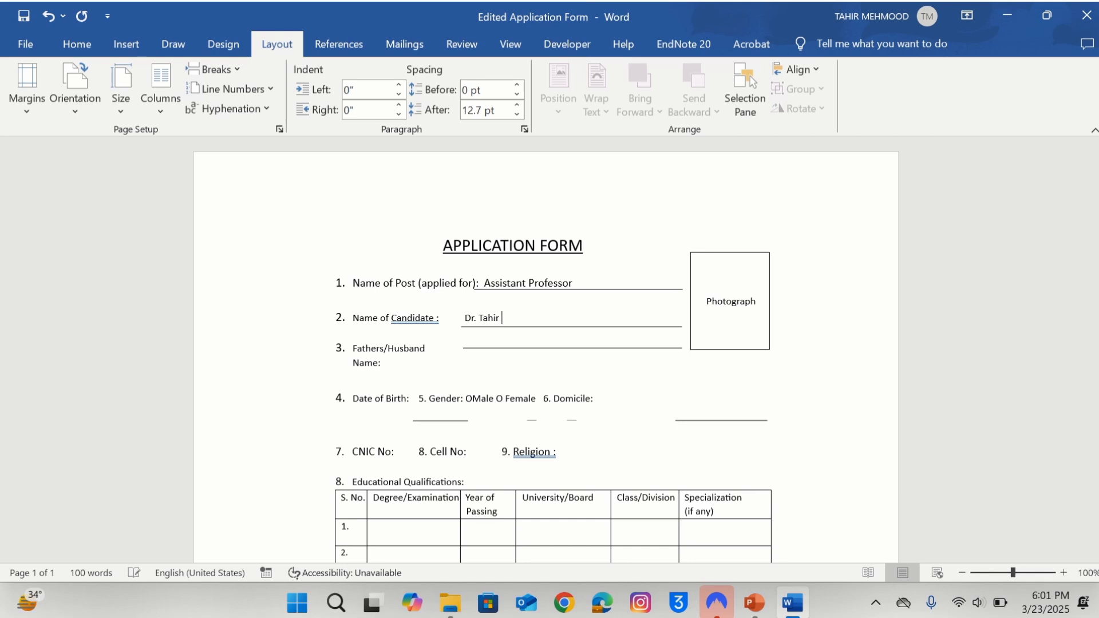
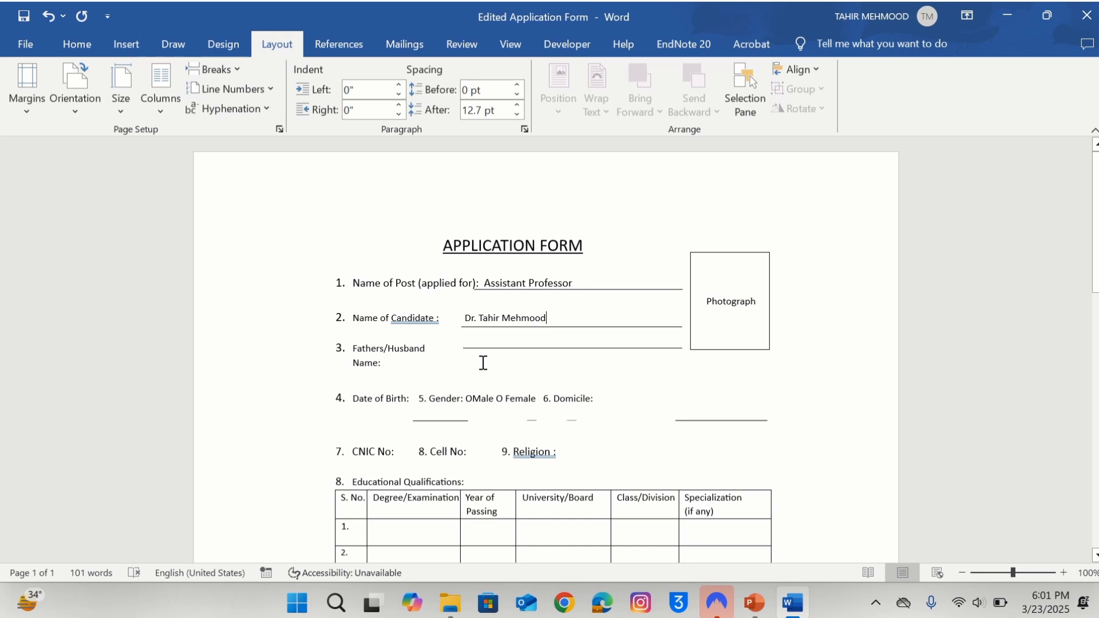
Delete the stray Domicile underline and add spacing before '6. Domicile' and '8. Cell No'.
{"action": "left_click", "coordinate": [715, 421]}
{"action": "key", "text": "Delete"}
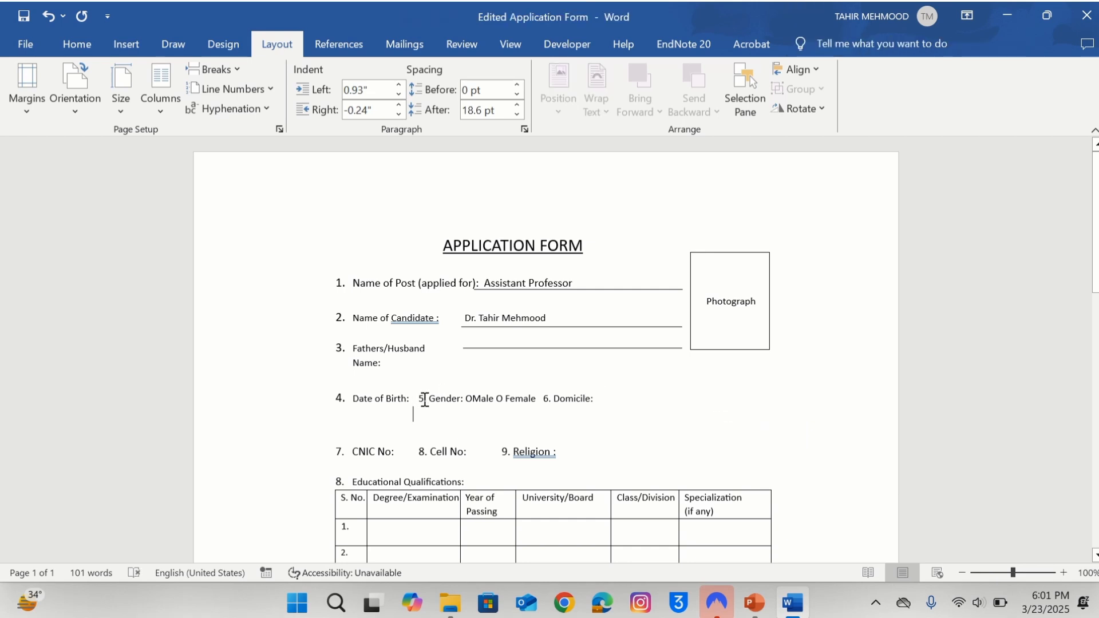
{"action": "left_click", "coordinate": [421, 401]}
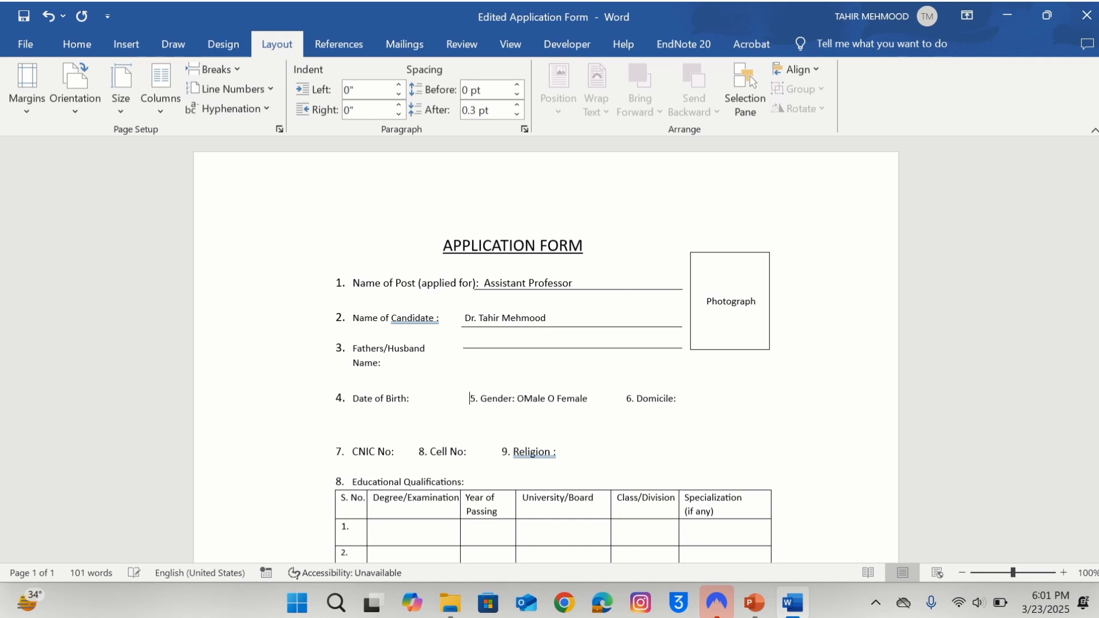
{"action": "left_click", "coordinate": [628, 399]}
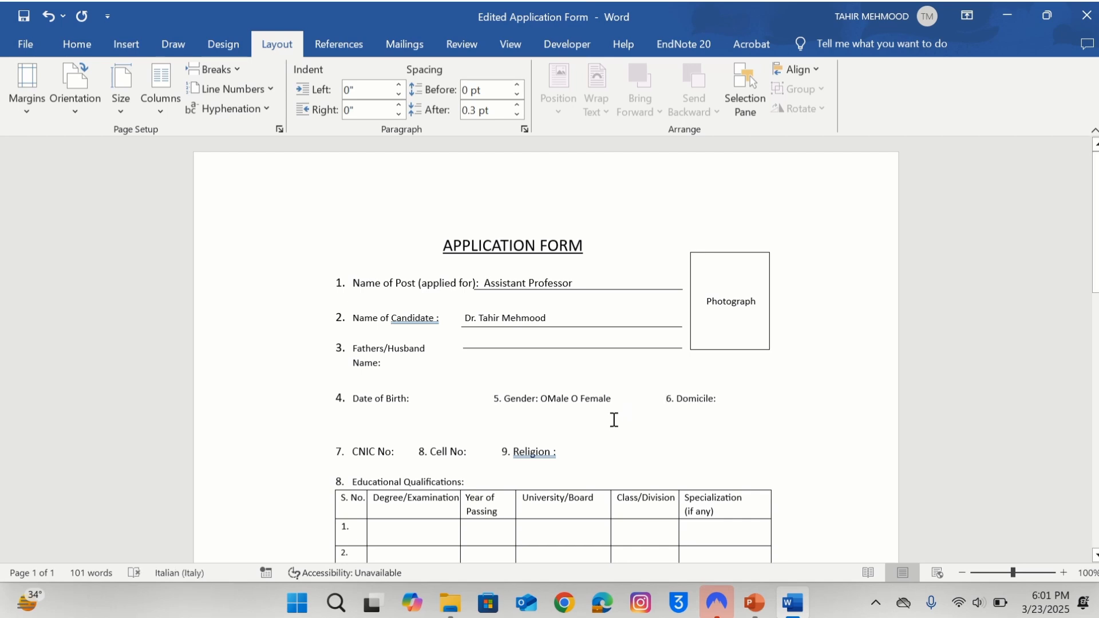
{"action": "left_click", "coordinate": [420, 451]}
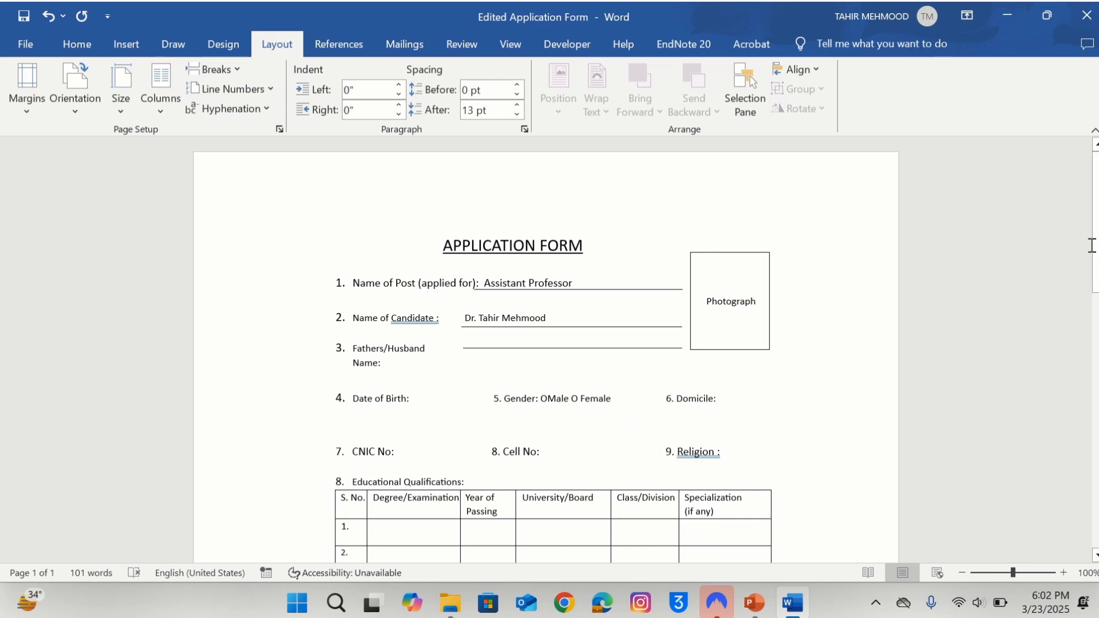
Fill the qualifications table: BS, 2005, PMAS-AAUR in row 1 and MS, 2007, PMAS-AAUR in row 2.
{"action": "left_click", "coordinate": [1095, 248]}
{"action": "left_click_drag", "start_coordinate": [1095, 248], "coordinate": [1094, 347]}
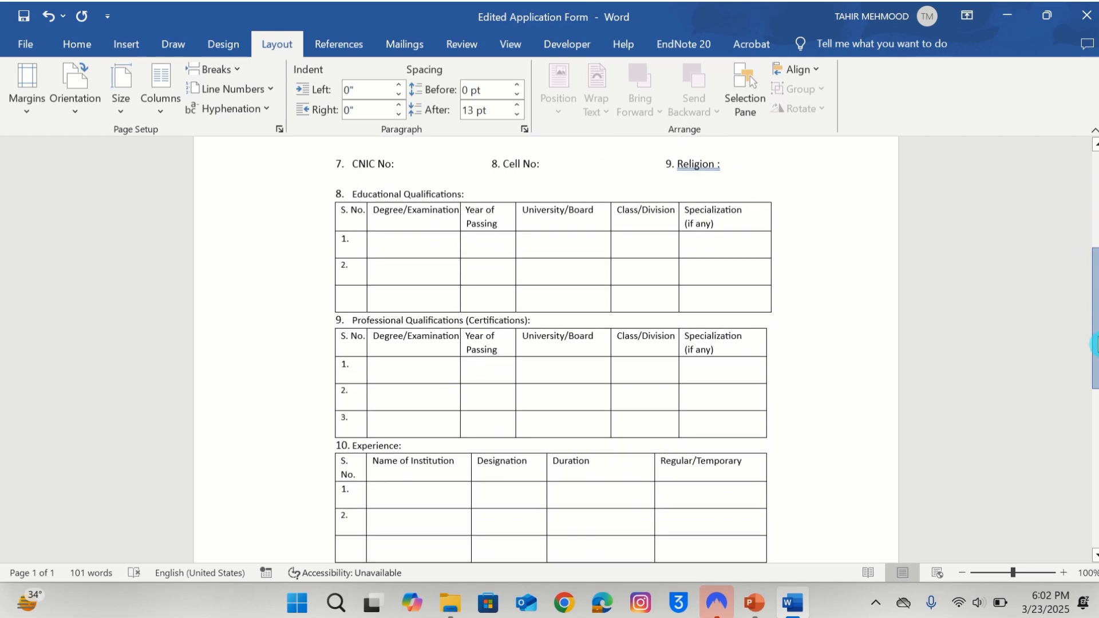
{"action": "left_click", "coordinate": [413, 244]}
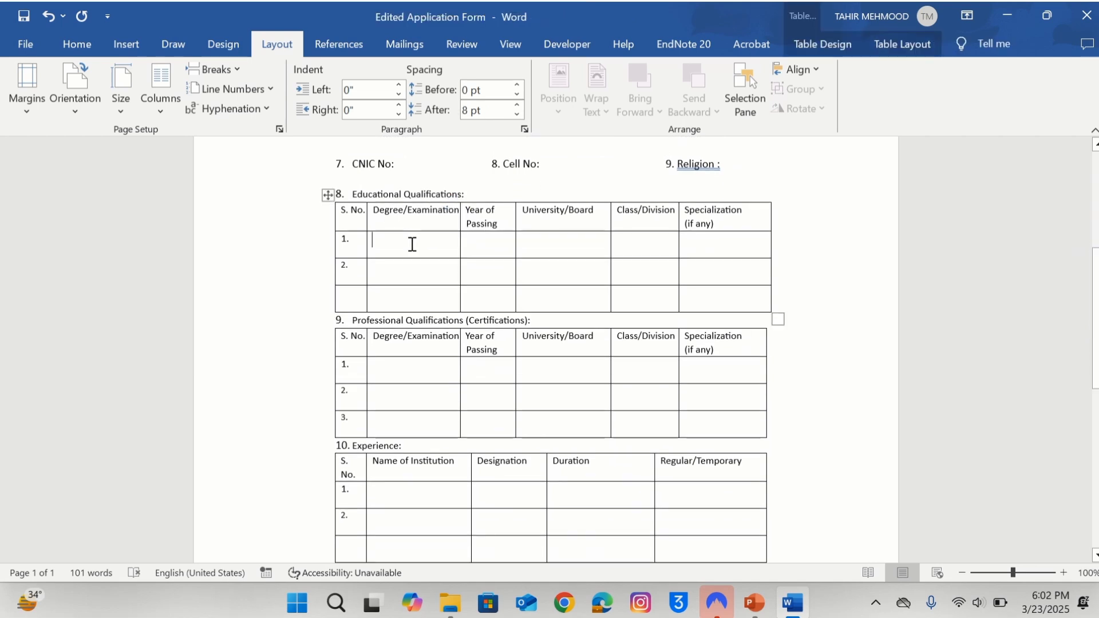
{"action": "type", "text": "BS"}
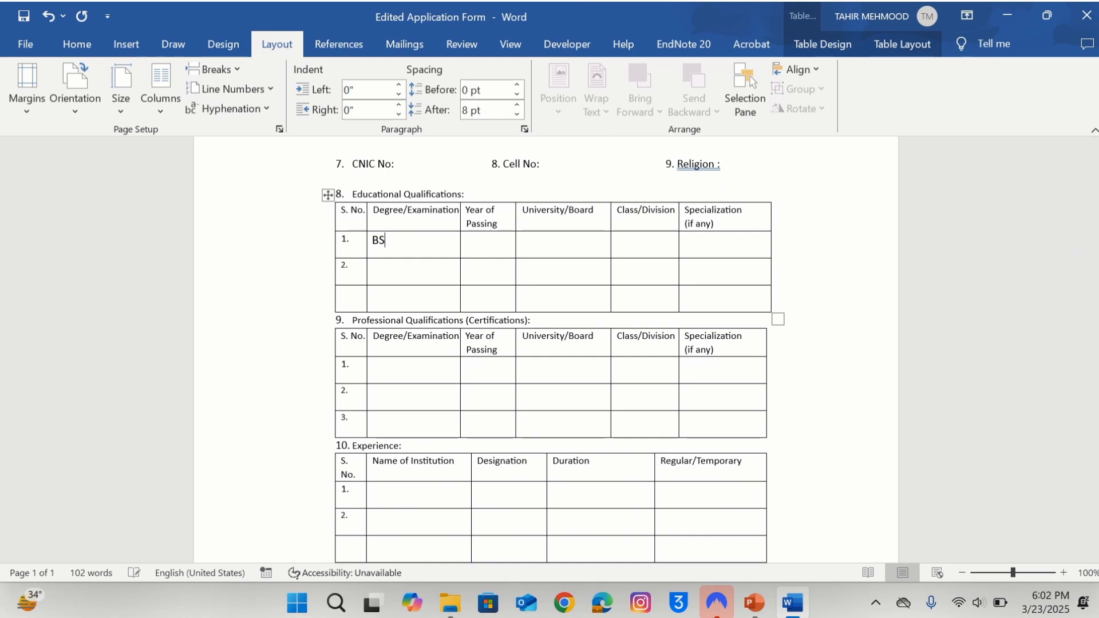
{"action": "left_click", "coordinate": [389, 276]}
{"action": "type", "text": "MS"}
{"action": "left_click", "coordinate": [485, 247]}
{"action": "type", "text": "2005"}
{"action": "left_click", "coordinate": [495, 272]}
{"action": "type", "text": "2007"}
{"action": "left_click", "coordinate": [555, 243]}
{"action": "type", "text": "PMA"}
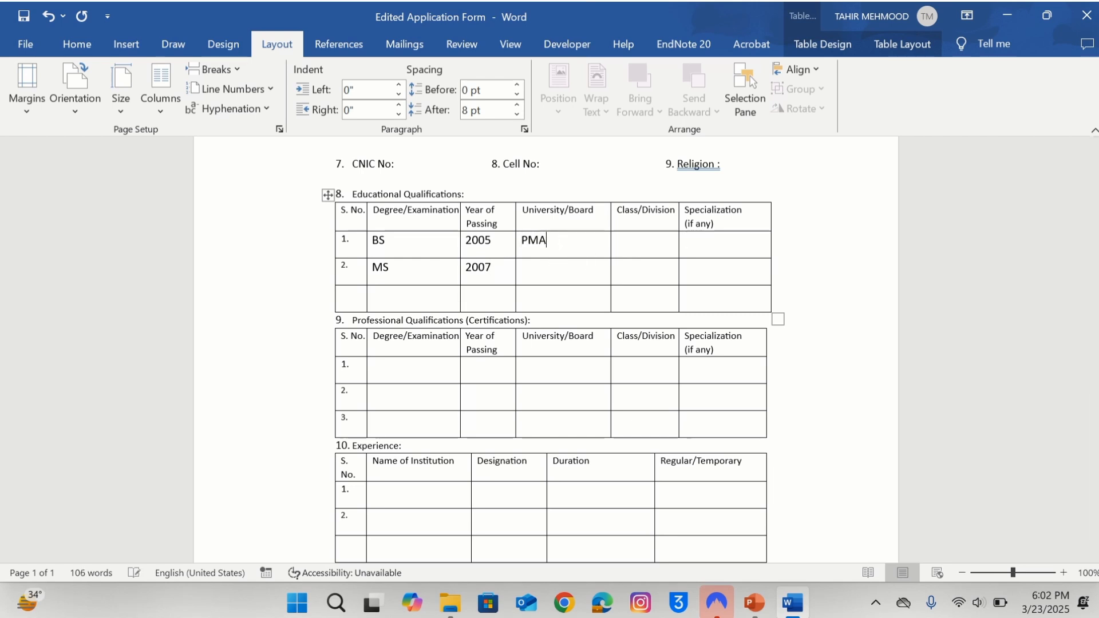
{"action": "type", "text": "S-AAUR"}
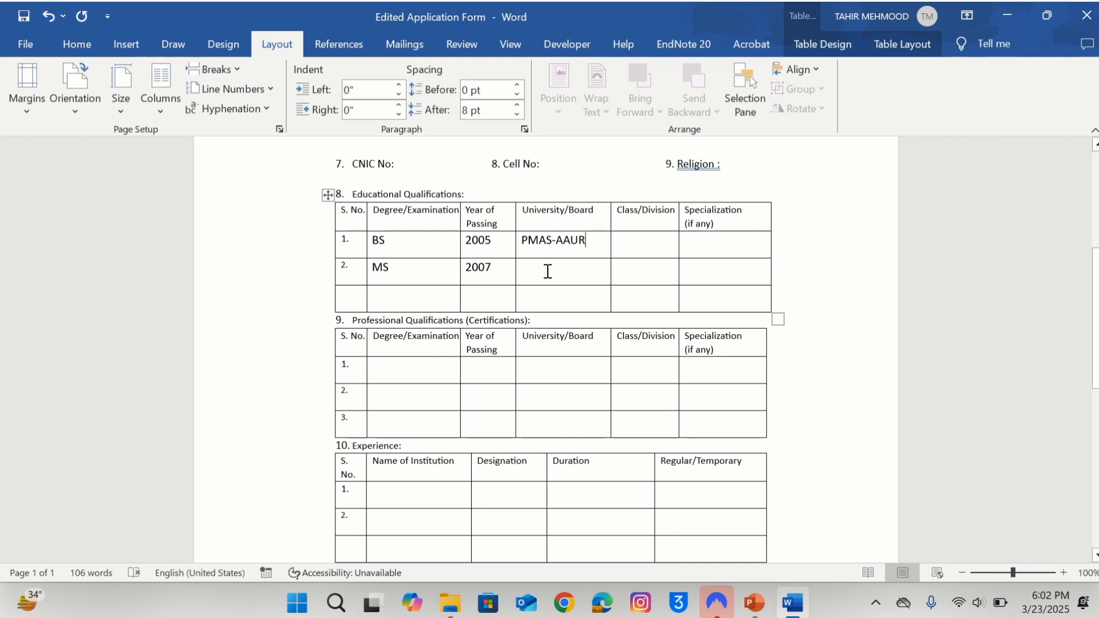
{"action": "type", "text": "P"}
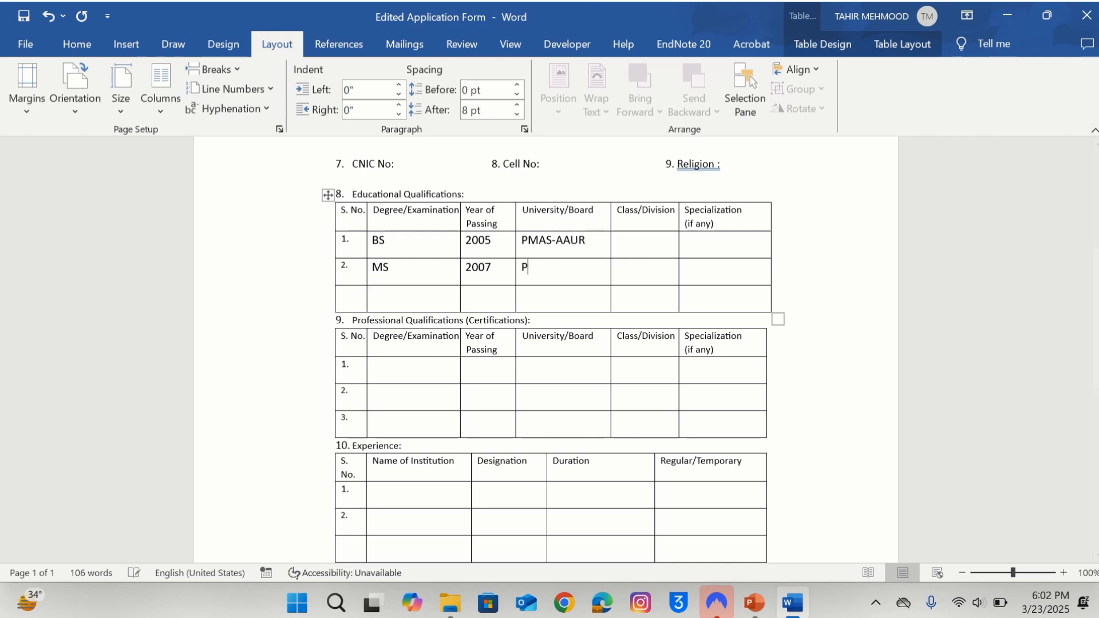
{"action": "type", "text": "MAS-AAUR"}
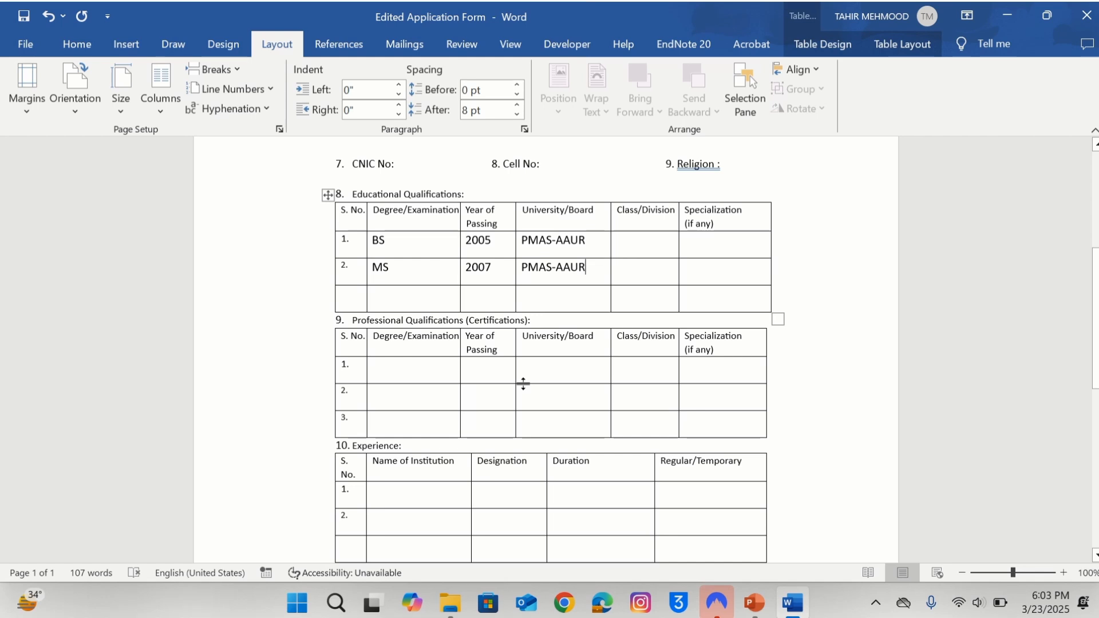
Check the Postal and Permanent Address underlines below the Experience table.
{"action": "left_click", "coordinate": [1095, 264]}
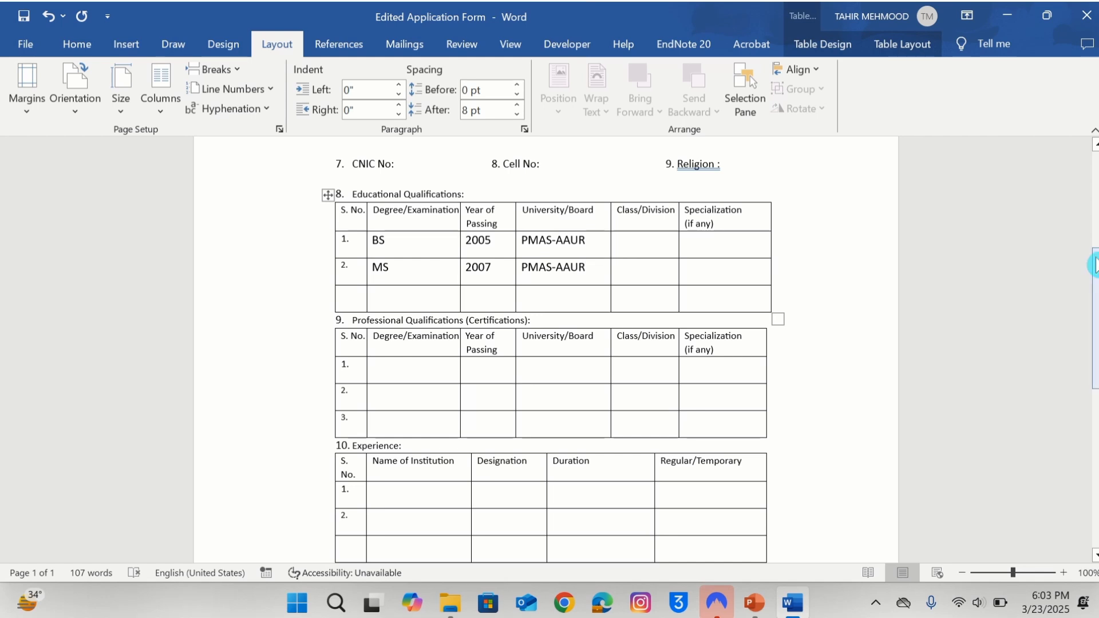
{"action": "left_click_drag", "start_coordinate": [1095, 265], "coordinate": [1094, 364]}
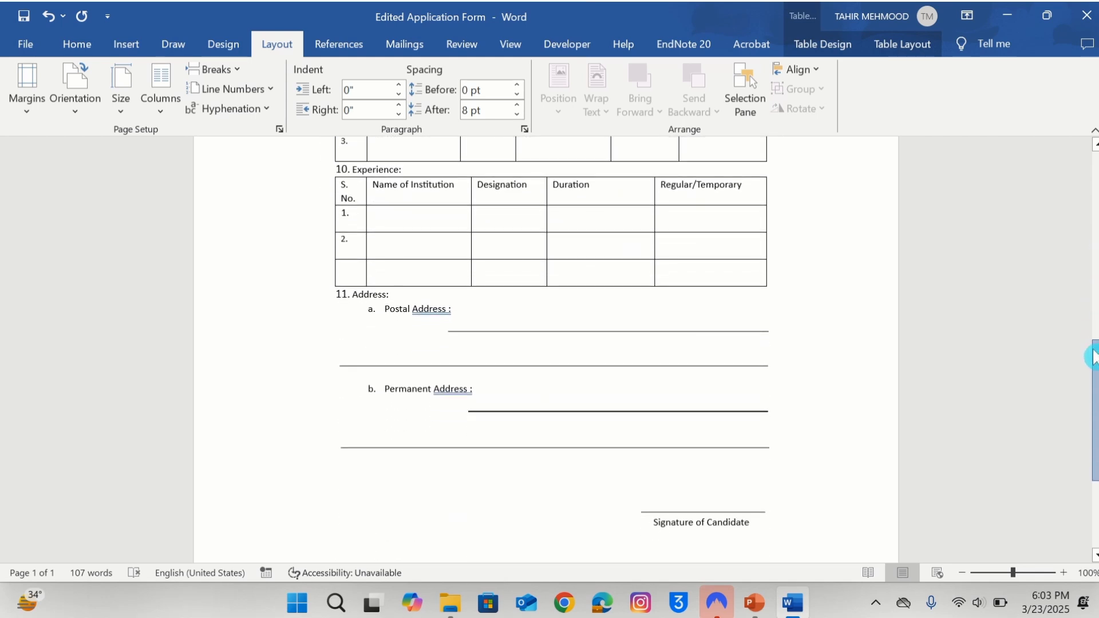
{"action": "left_click", "coordinate": [630, 333]}
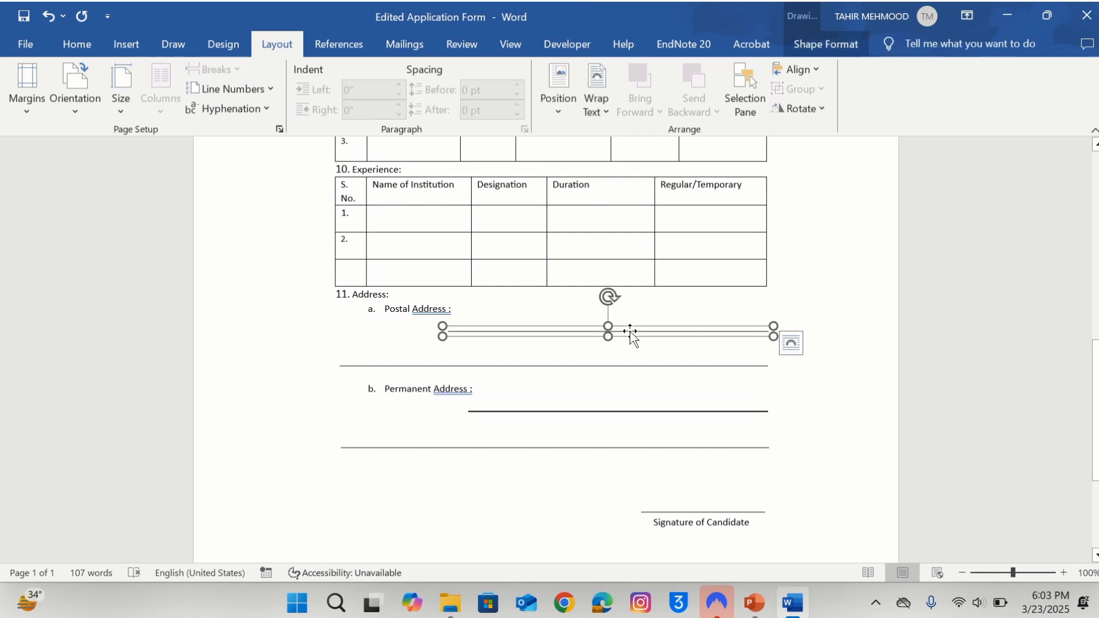
{"action": "key", "text": "Tab"}
{"action": "key", "text": "Tab"}
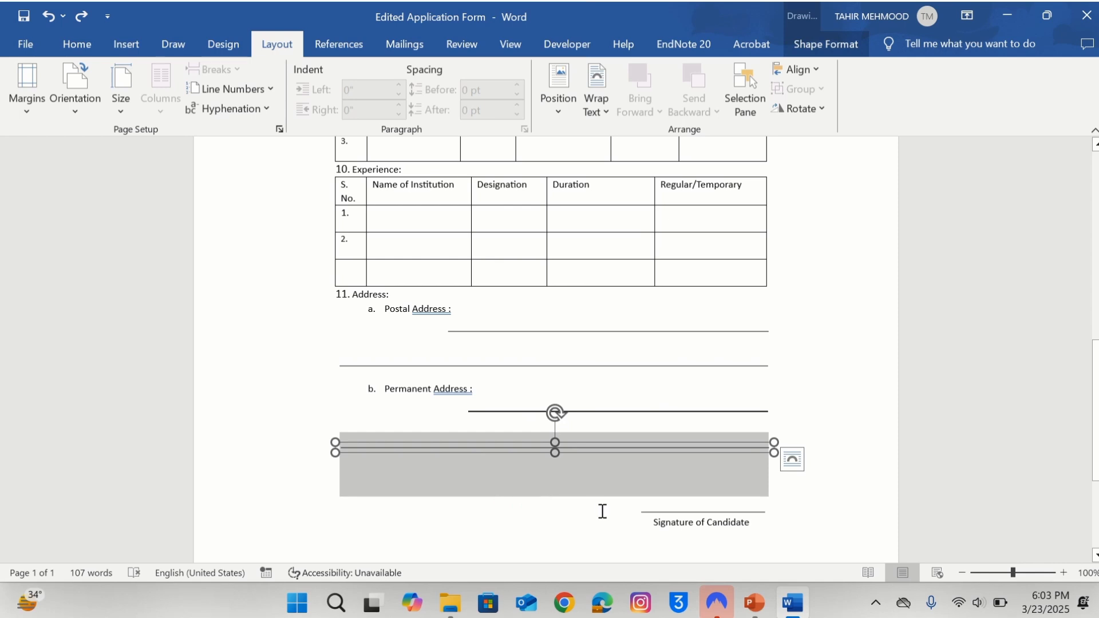
{"action": "left_click", "coordinate": [602, 511]}
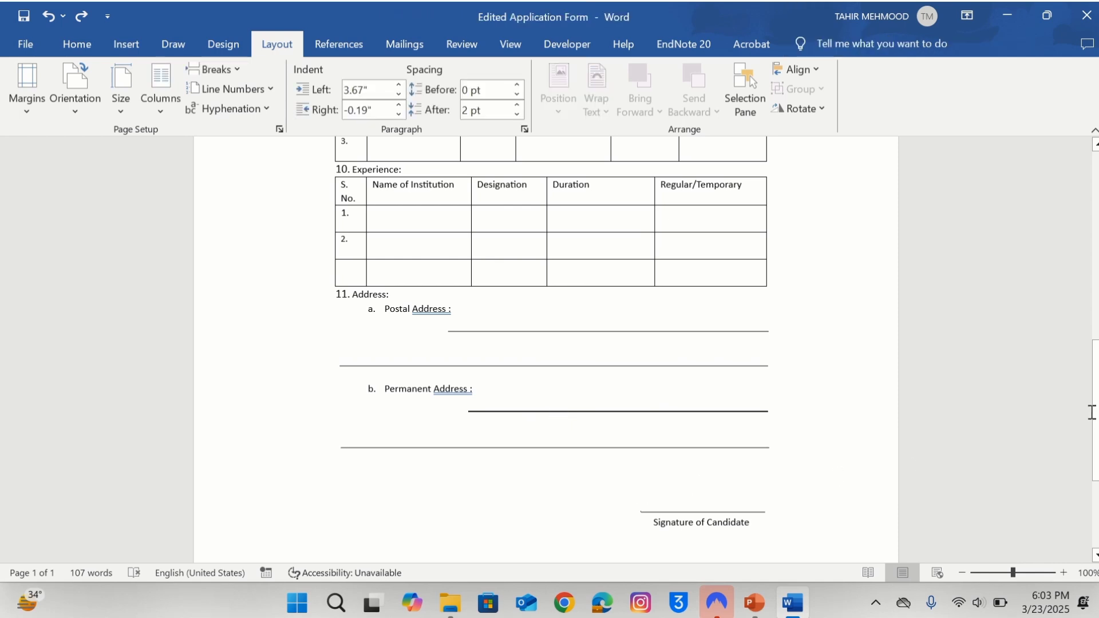
{"action": "mouse_move", "coordinate": [1092, 412]}
{"action": "left_mouse_down"}
{"action": "mouse_move", "coordinate": [1093, 464]}
{"action": "mouse_move", "coordinate": [1076, 197]}
{"action": "left_mouse_up"}
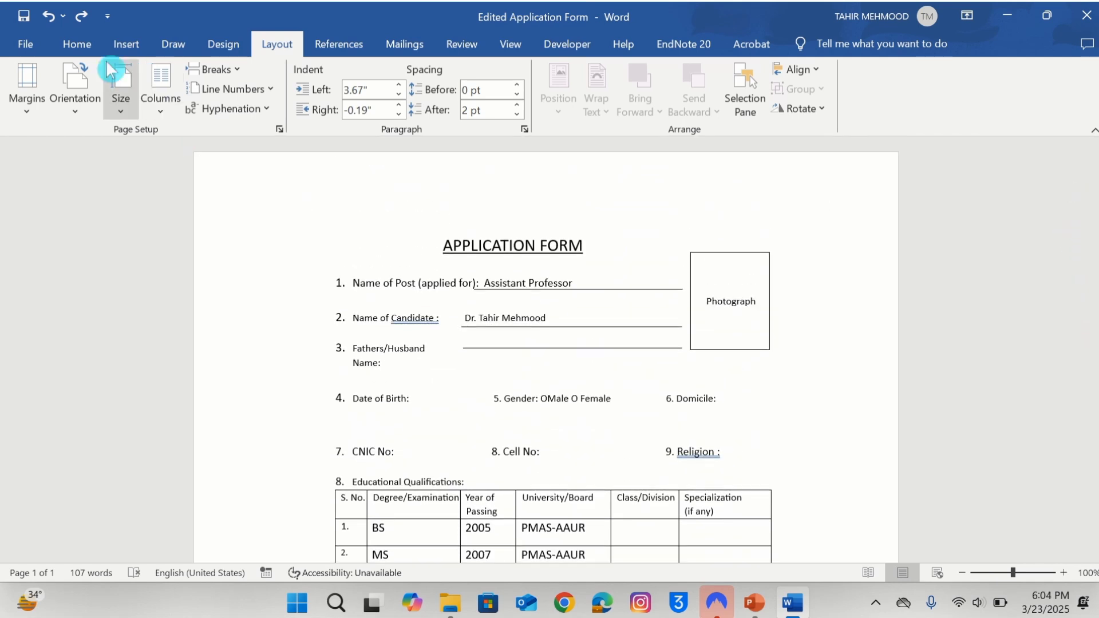
Save the form to the Desktop as Word document 'Edited Application Form' and close Word.
{"action": "left_click", "coordinate": [24, 16]}
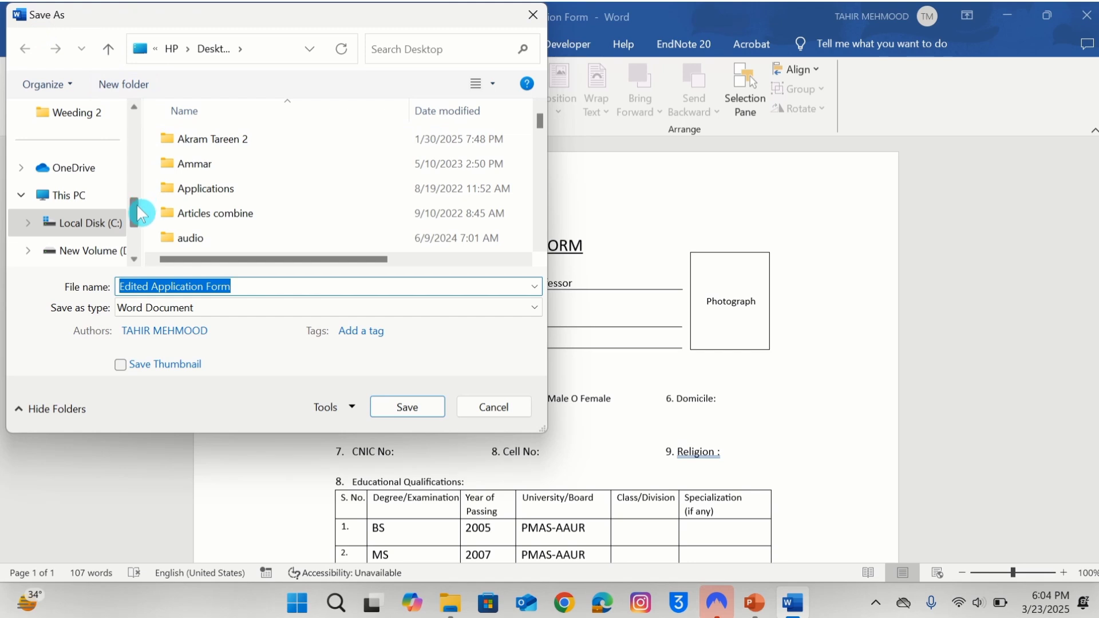
{"action": "left_click_drag", "start_coordinate": [140, 213], "coordinate": [139, 140]}
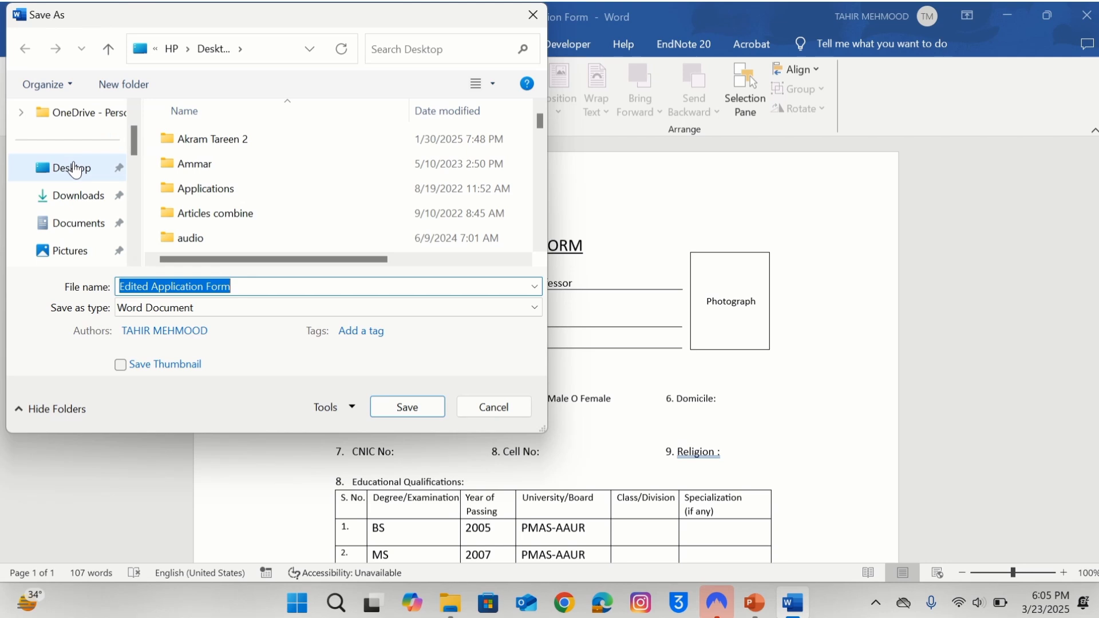
{"action": "left_click", "coordinate": [74, 167]}
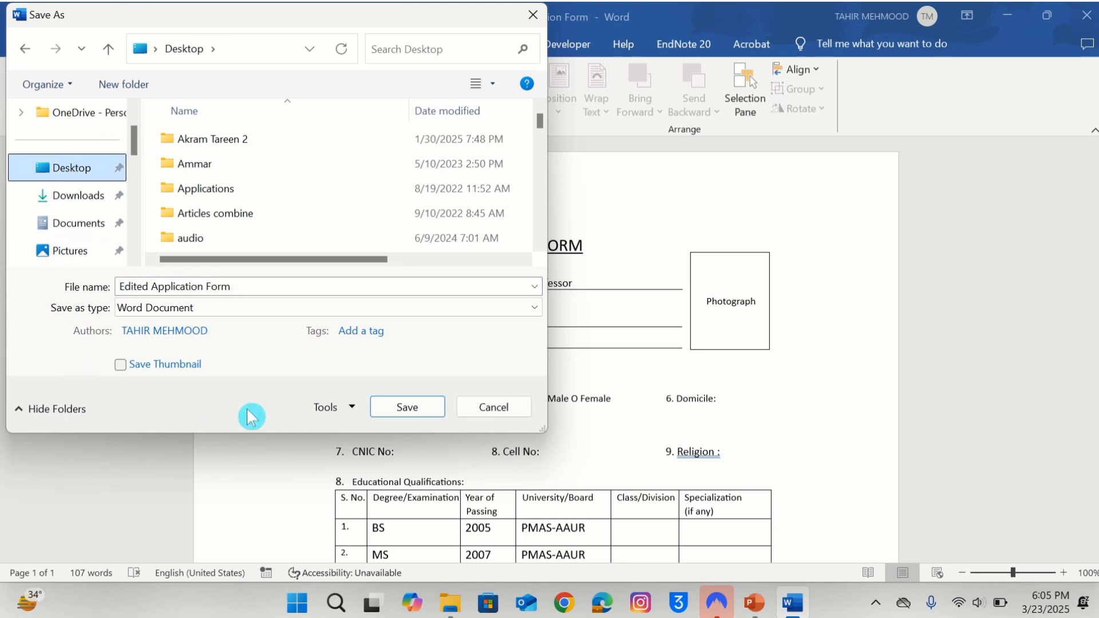
{"action": "left_click", "coordinate": [408, 407]}
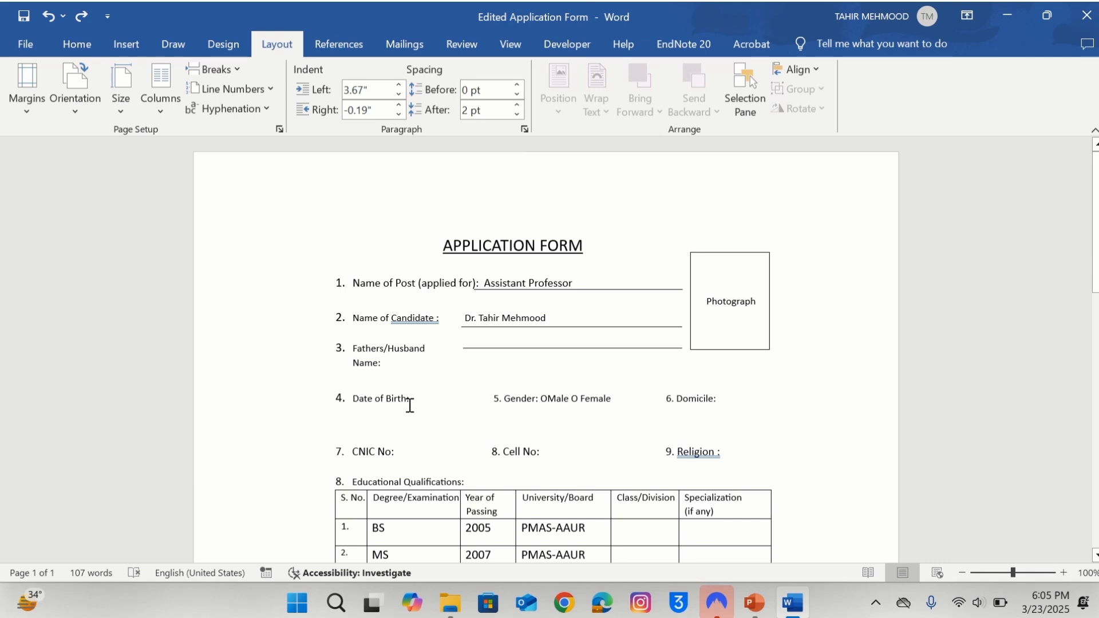
{"action": "left_click", "coordinate": [1080, 18]}
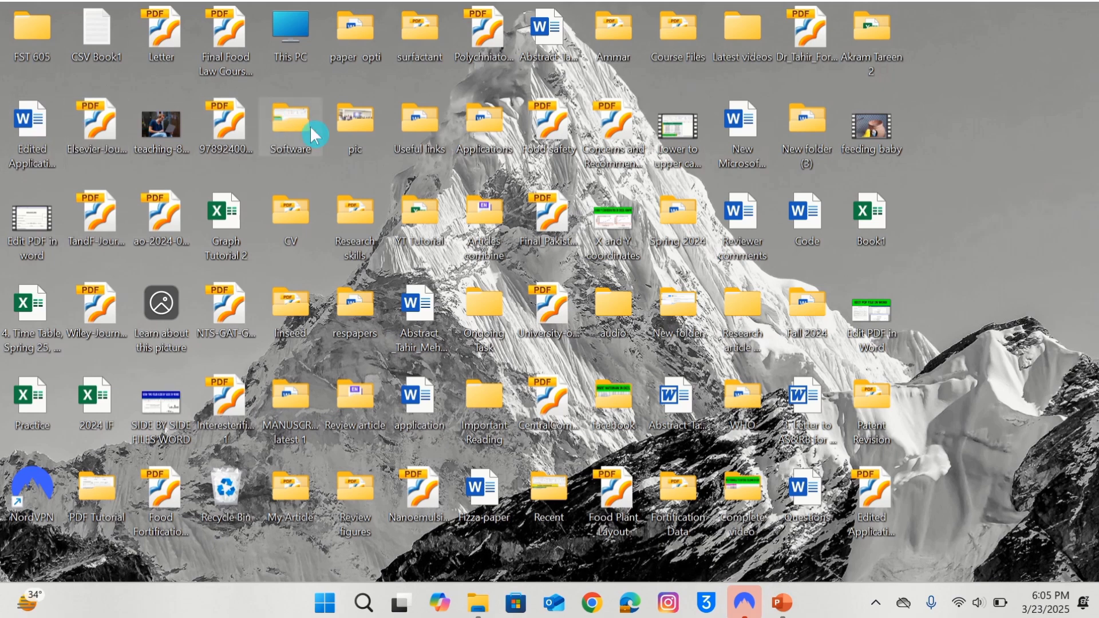
Reopen 'Edited Application Form' from its Desktop icon in Word.
{"action": "double_click", "coordinate": [34, 123]}
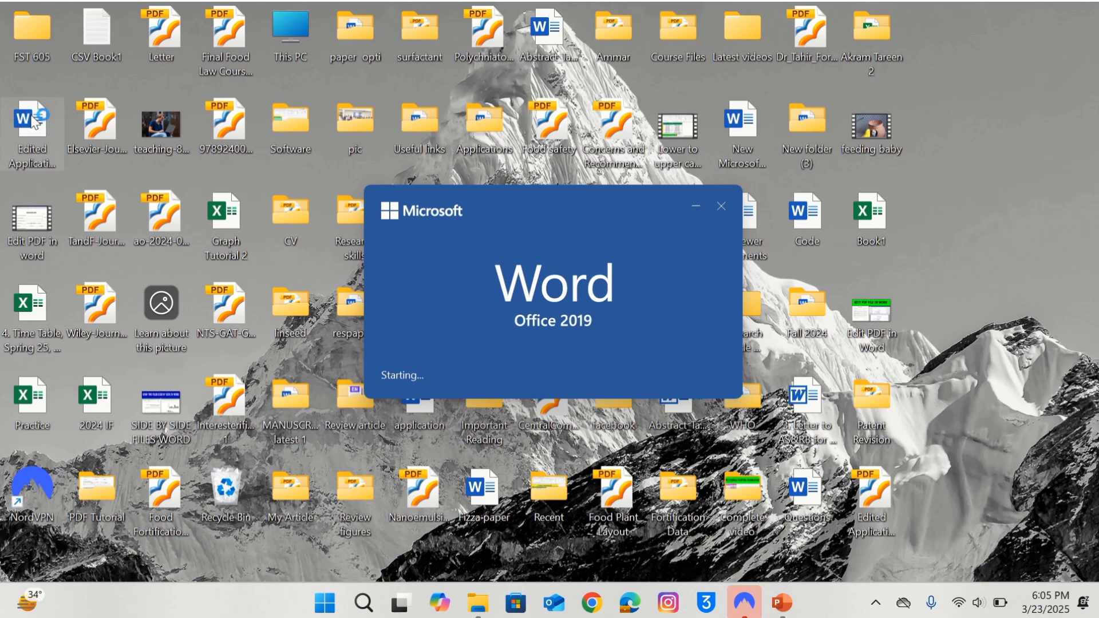